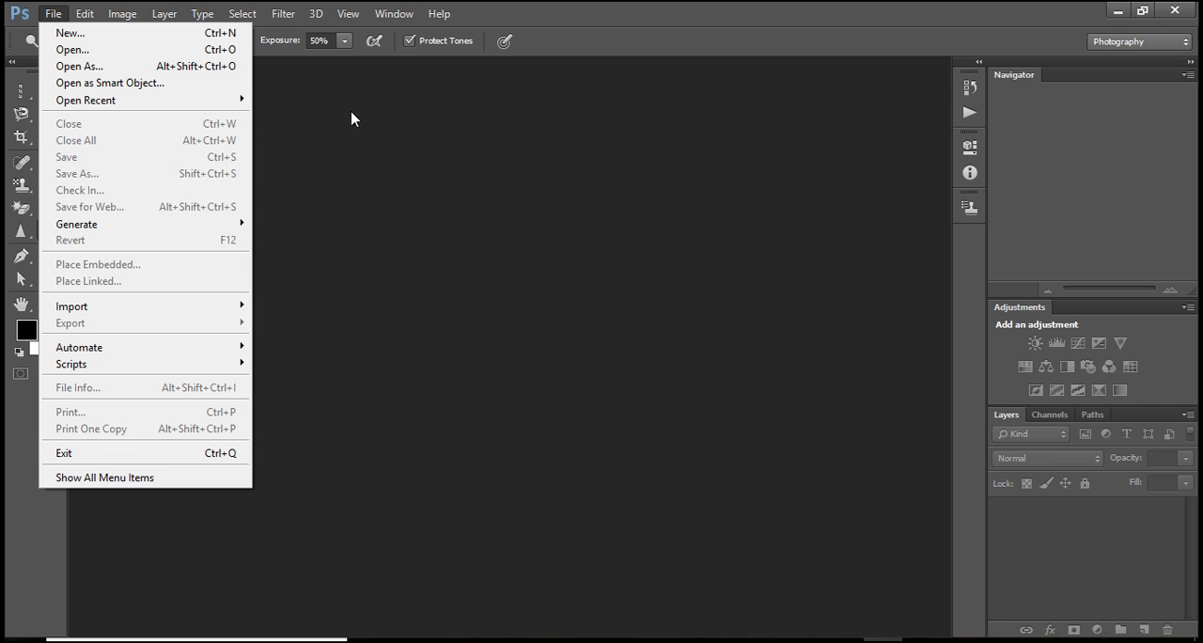
# Open the man's portrait photo and the maxresdefault galaxy image from the Desktop, docked as tabs with the portrait in front.
pyautogui.click(54, 13)
pyautogui.click(57, 15)
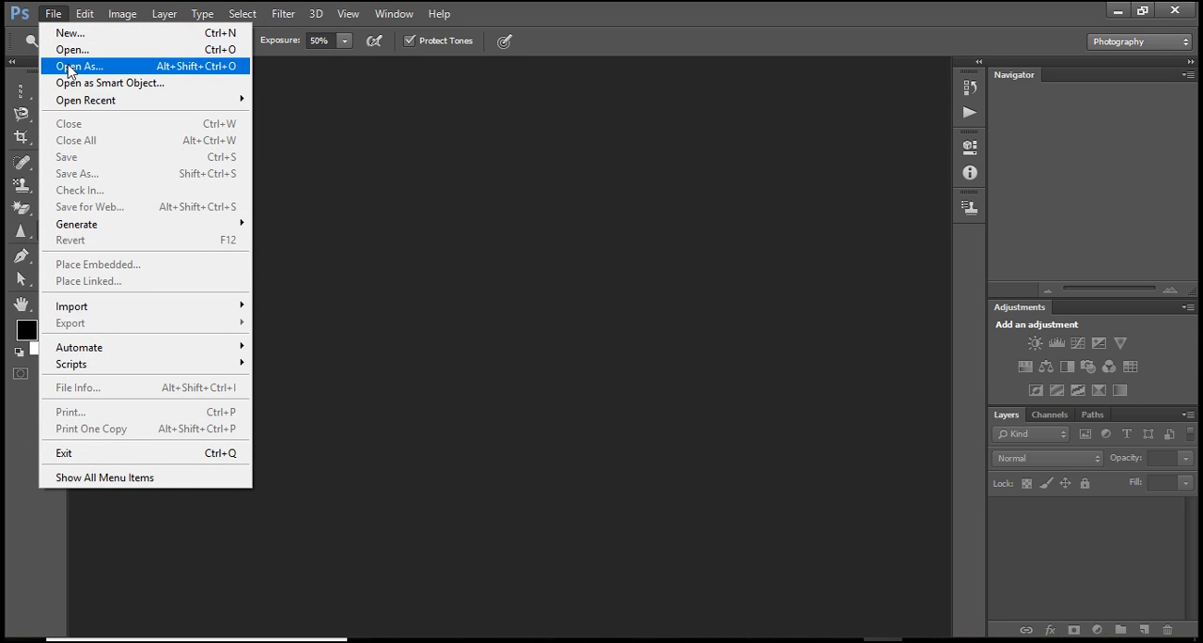
pyautogui.click(66, 49)
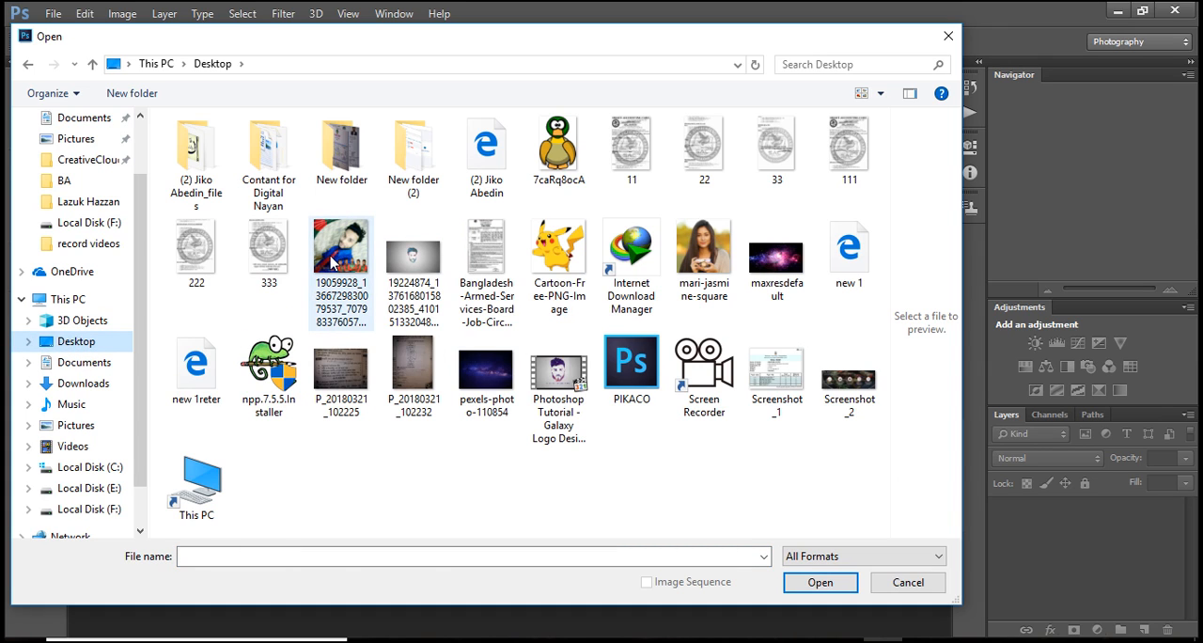
pyautogui.click(338, 260)
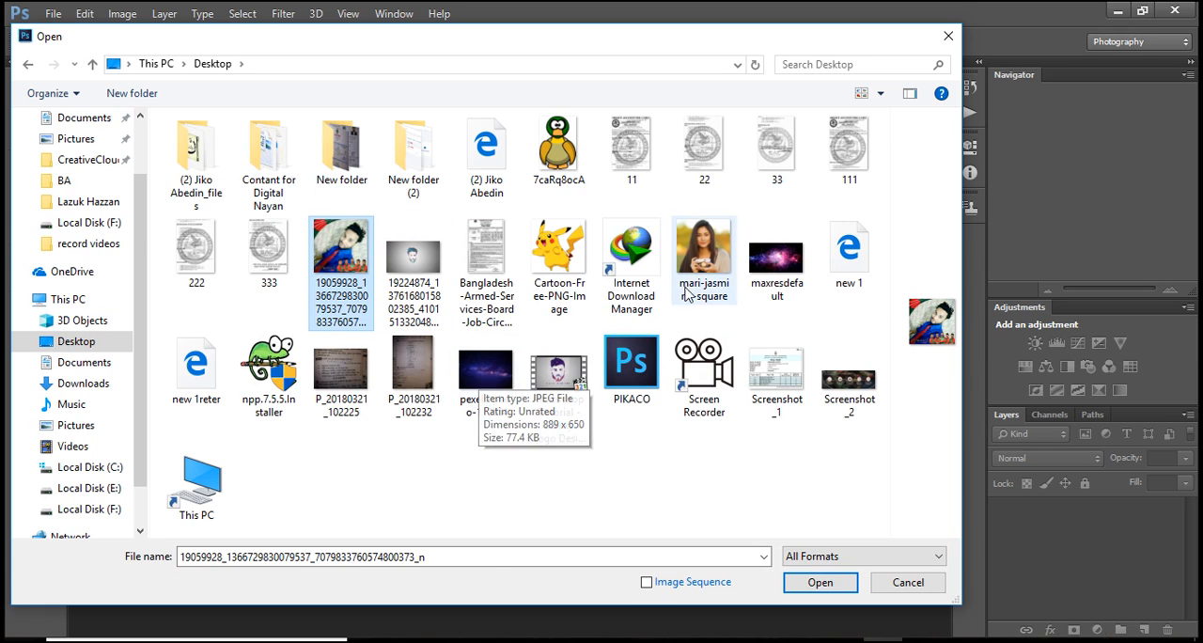
pyautogui.keyDown('ctrl'); pyautogui.click(753, 294); pyautogui.keyUp('ctrl')
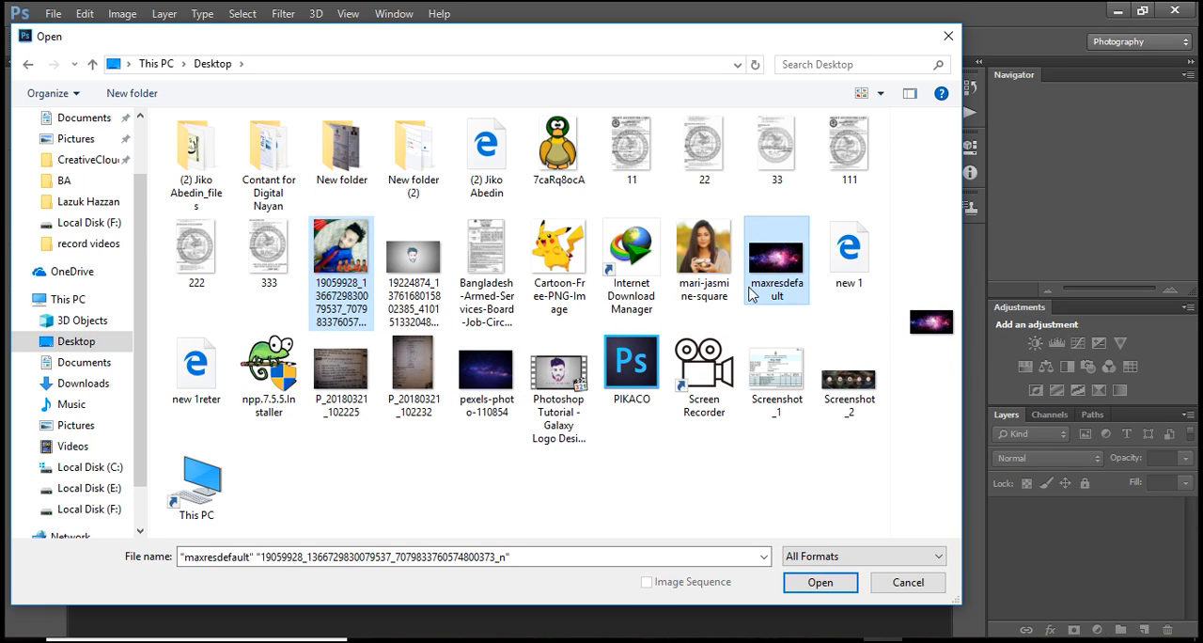
pyautogui.click(825, 584)
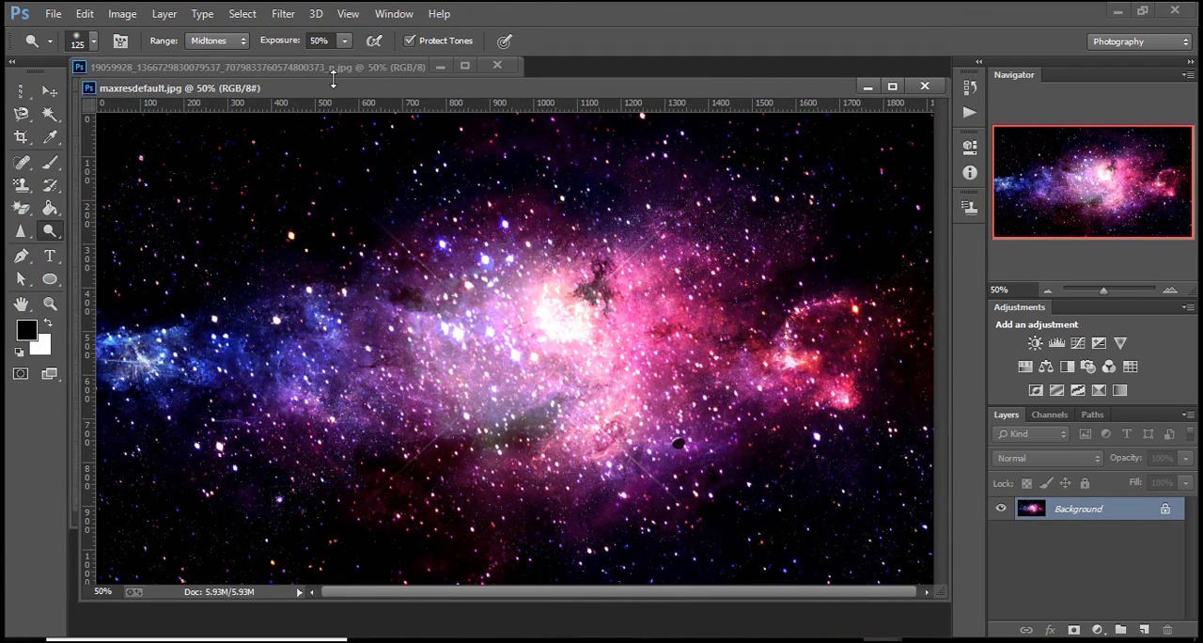
pyautogui.moveTo(330, 67); pyautogui.dragTo(583, 65)
pyautogui.click(335, 66)
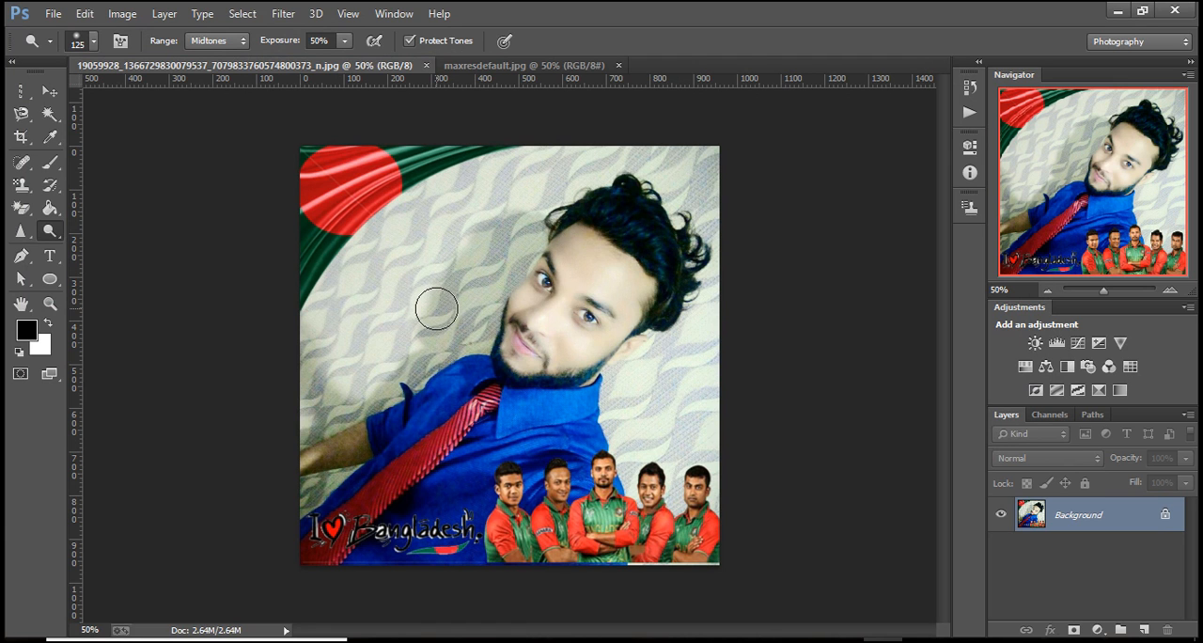
# Examine the man's face and the edges of his hair up close in the portrait photo.
pyautogui.click(50, 303)
pyautogui.click(580, 266)
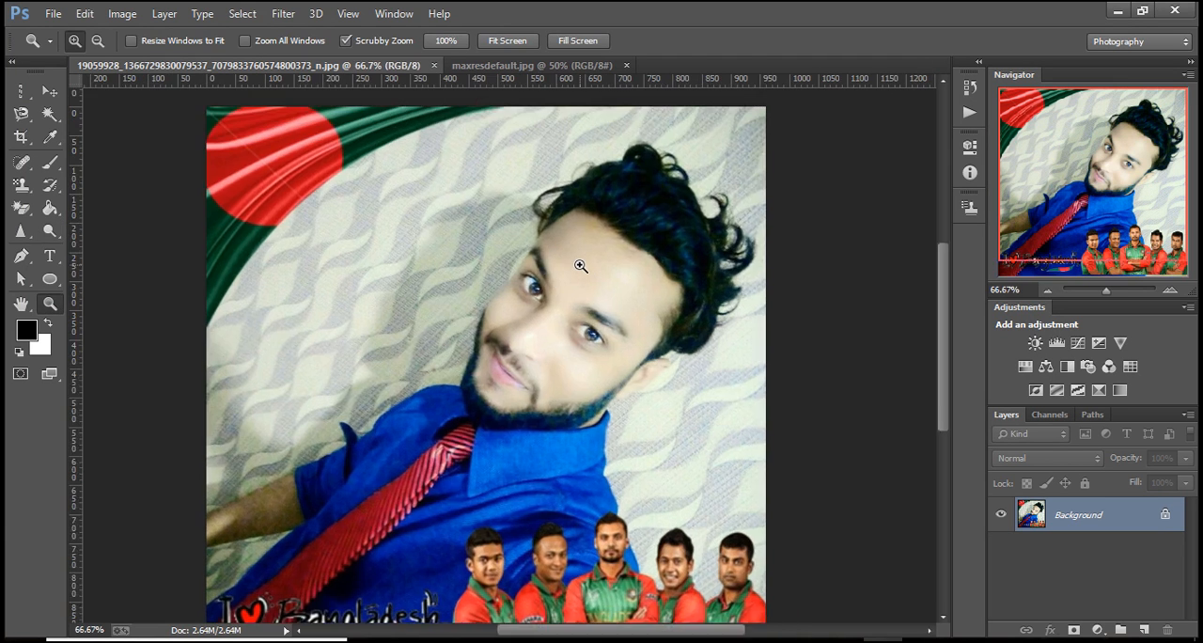
pyautogui.click(580, 266)
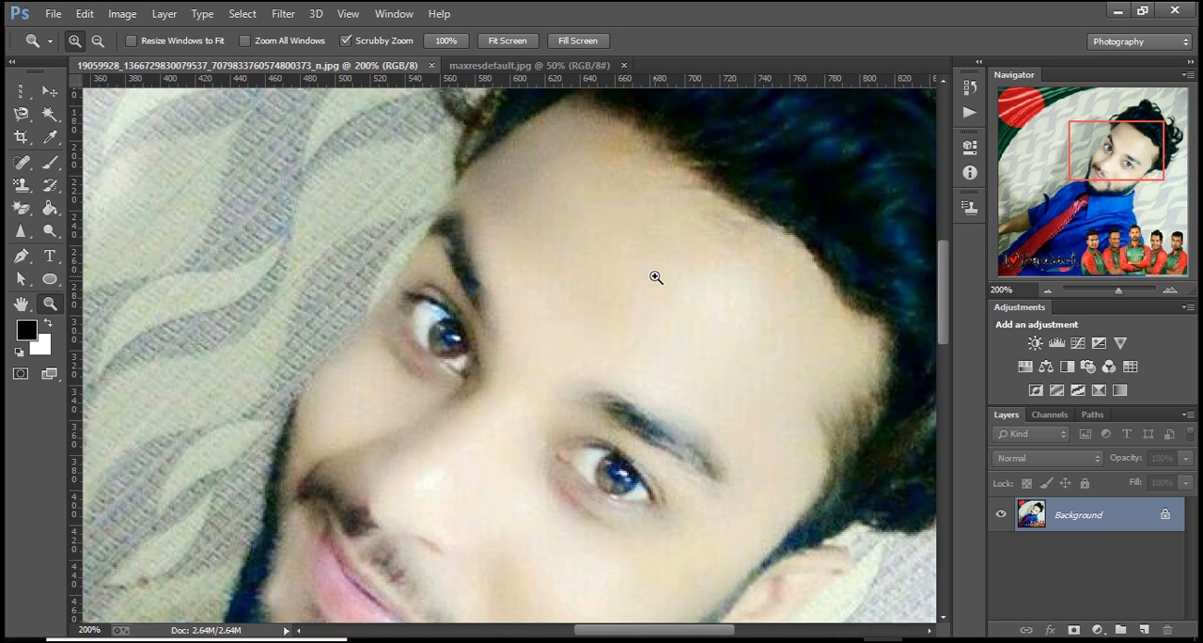
pyautogui.scroll(-1, 656, 277)
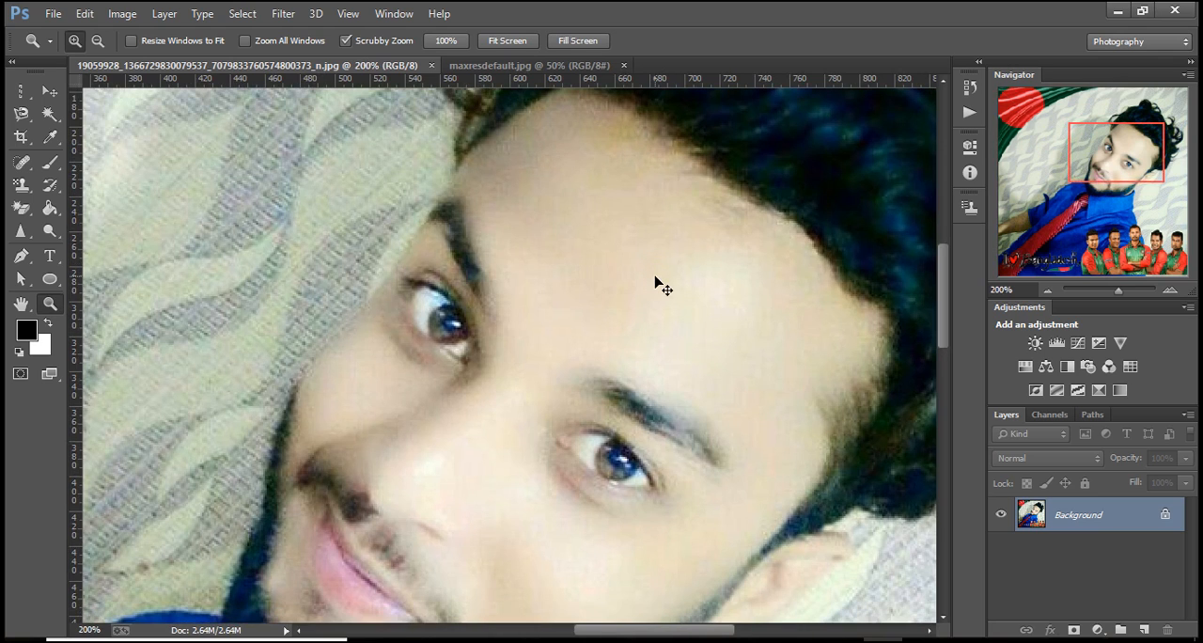
pyautogui.hscroll(5, 656, 278)
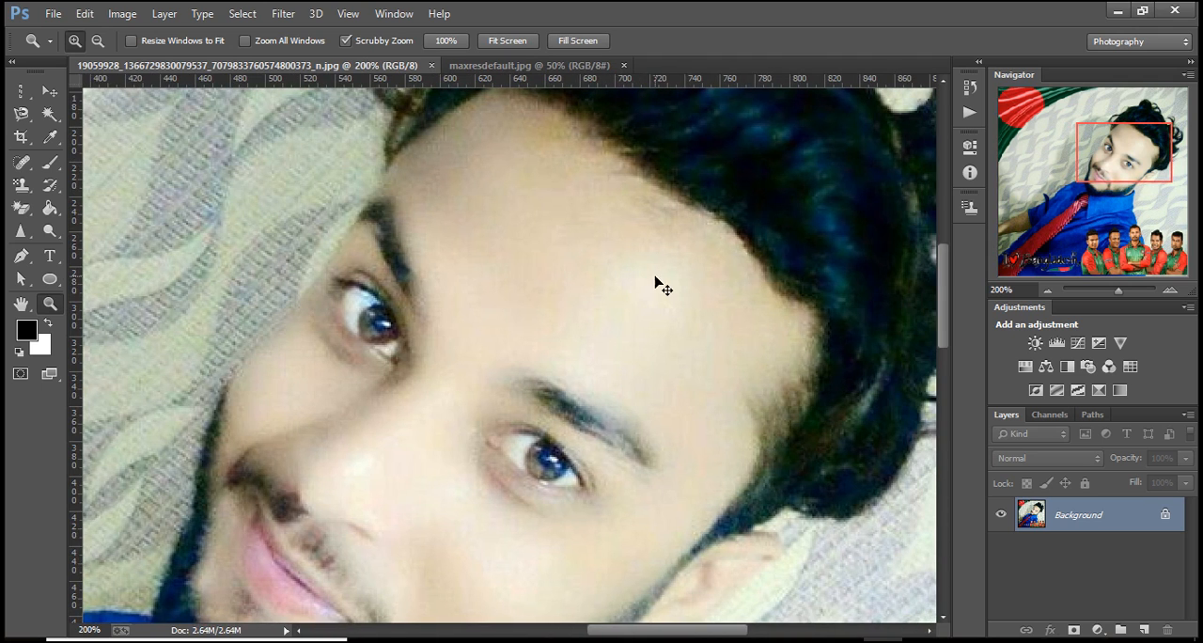
pyautogui.hscroll(3, 656, 278)
pyautogui.rightClick(443, 270)
pyautogui.click(498, 299)
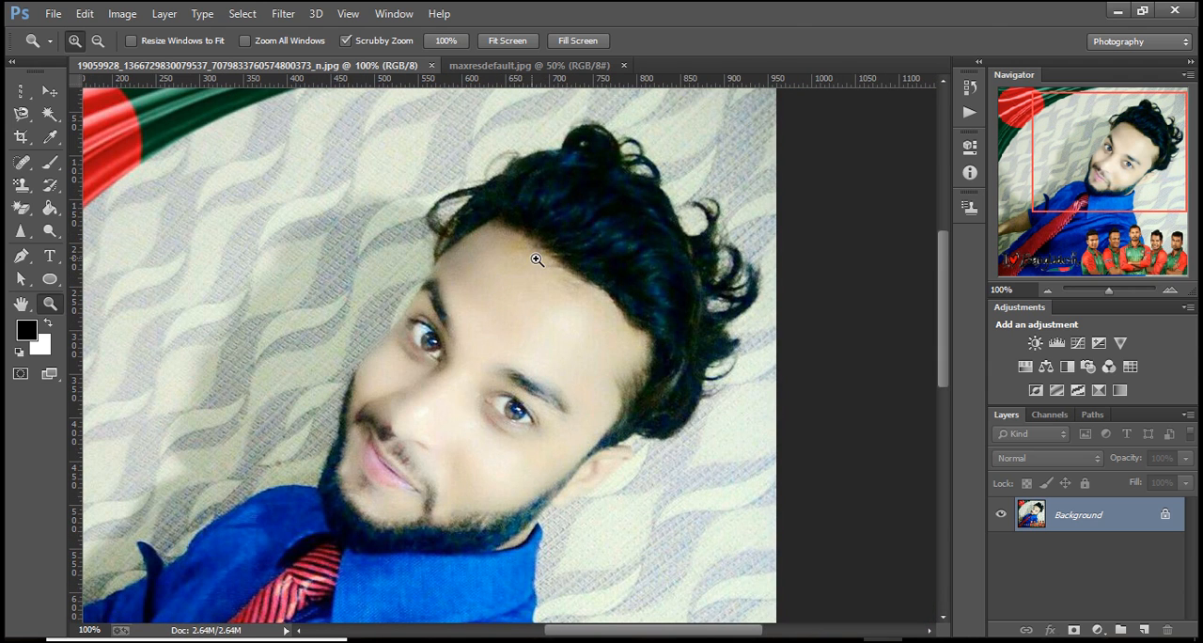
# Try to outline the man's head and hair with the Polygonal Lasso tool, and clear the selection.
pyautogui.click(23, 114)
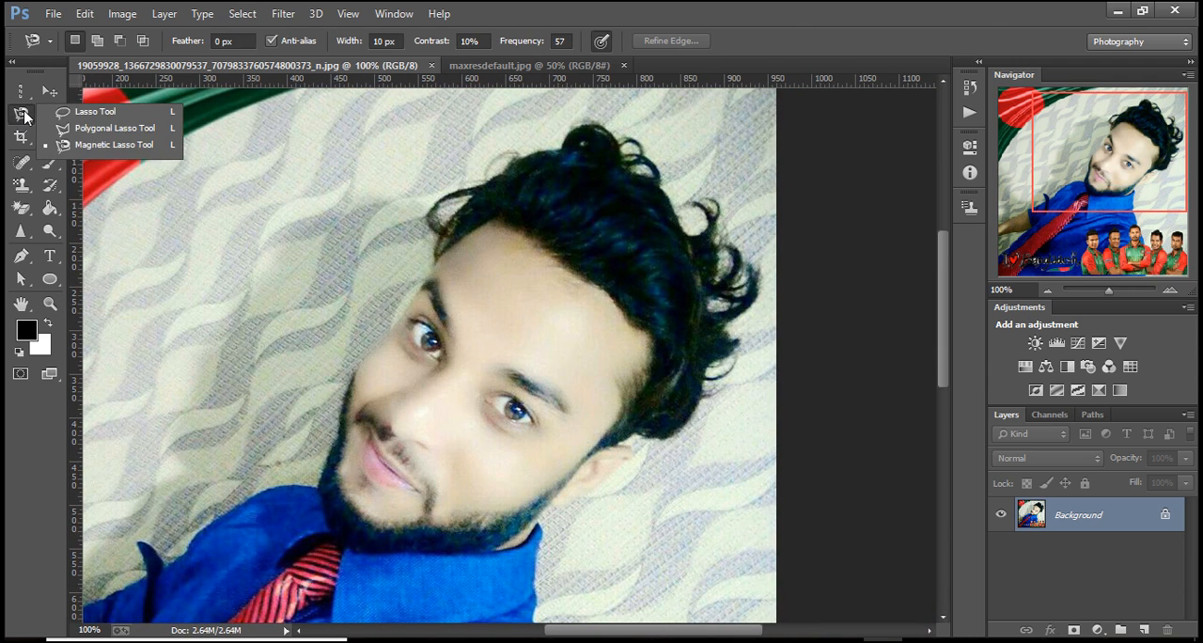
pyautogui.click(104, 128)
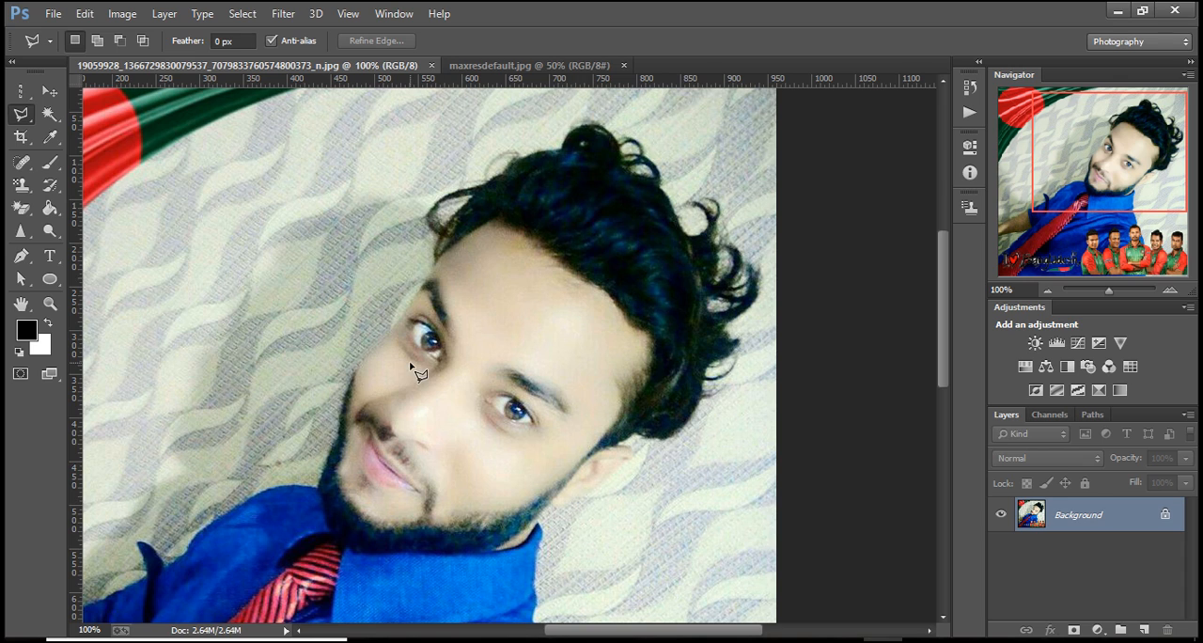
pyautogui.click(537, 528)
pyautogui.click(561, 494)
pyautogui.click(607, 484)
pyautogui.click(621, 445)
pyautogui.click(633, 439)
pyautogui.click(652, 442)
pyautogui.click(677, 440)
pyautogui.click(701, 400)
pyautogui.click(731, 380)
pyautogui.click(736, 329)
pyautogui.click(757, 305)
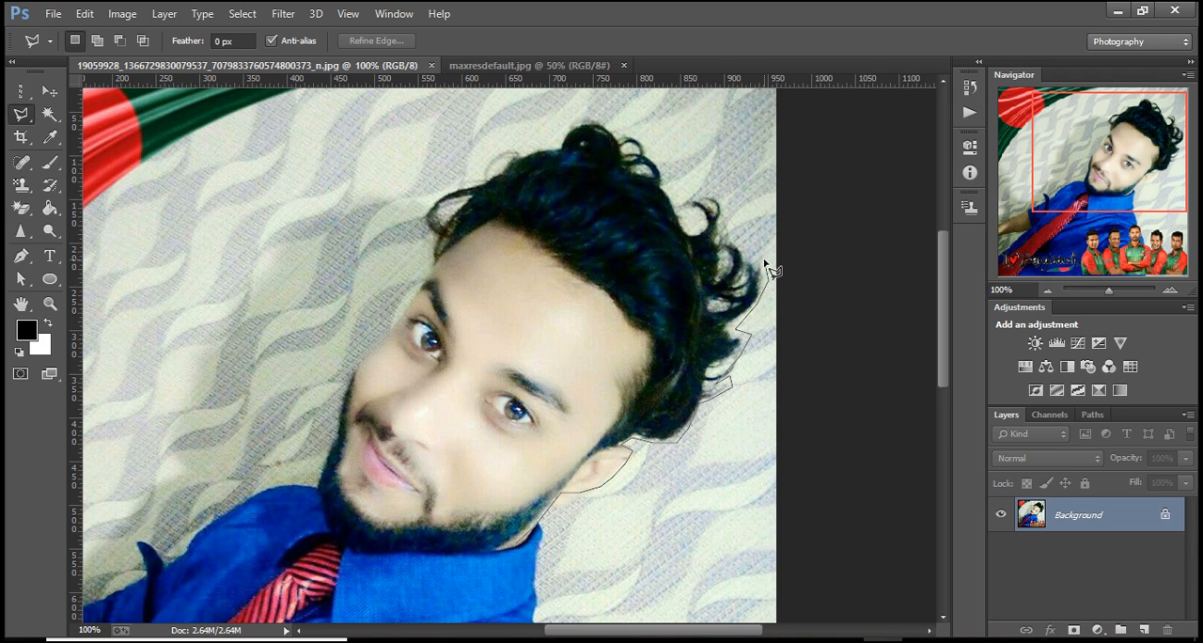
pyautogui.click(768, 274)
pyautogui.click(733, 226)
pyautogui.click(726, 194)
pyautogui.click(701, 186)
pyautogui.click(687, 194)
pyautogui.click(637, 134)
pyautogui.click(624, 130)
pyautogui.click(609, 124)
pyautogui.click(563, 122)
pyautogui.click(548, 142)
pyautogui.click(517, 144)
pyautogui.click(487, 148)
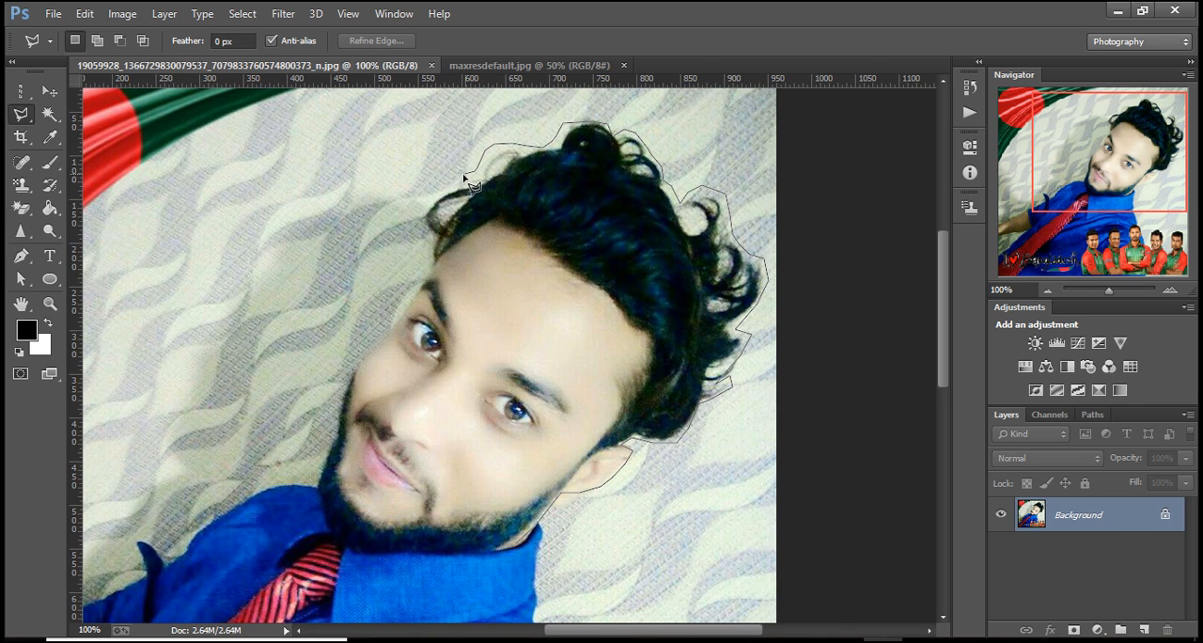
pyautogui.click(414, 216)
pyautogui.doubleClick(425, 260)
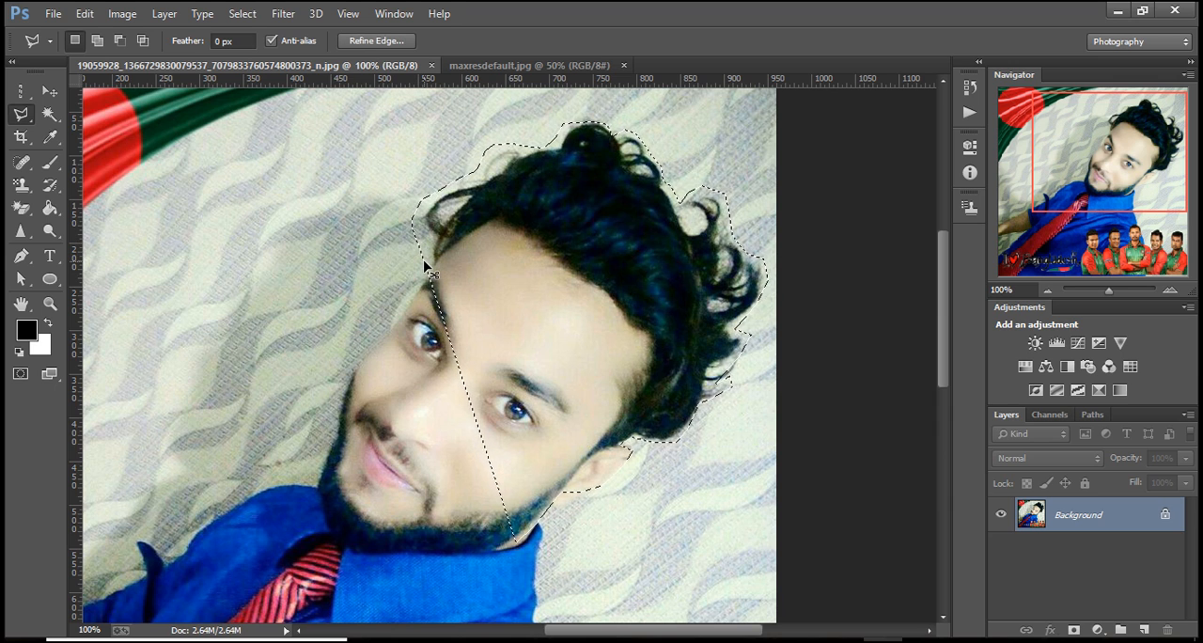
pyautogui.hotkey('ctrl', 'd')
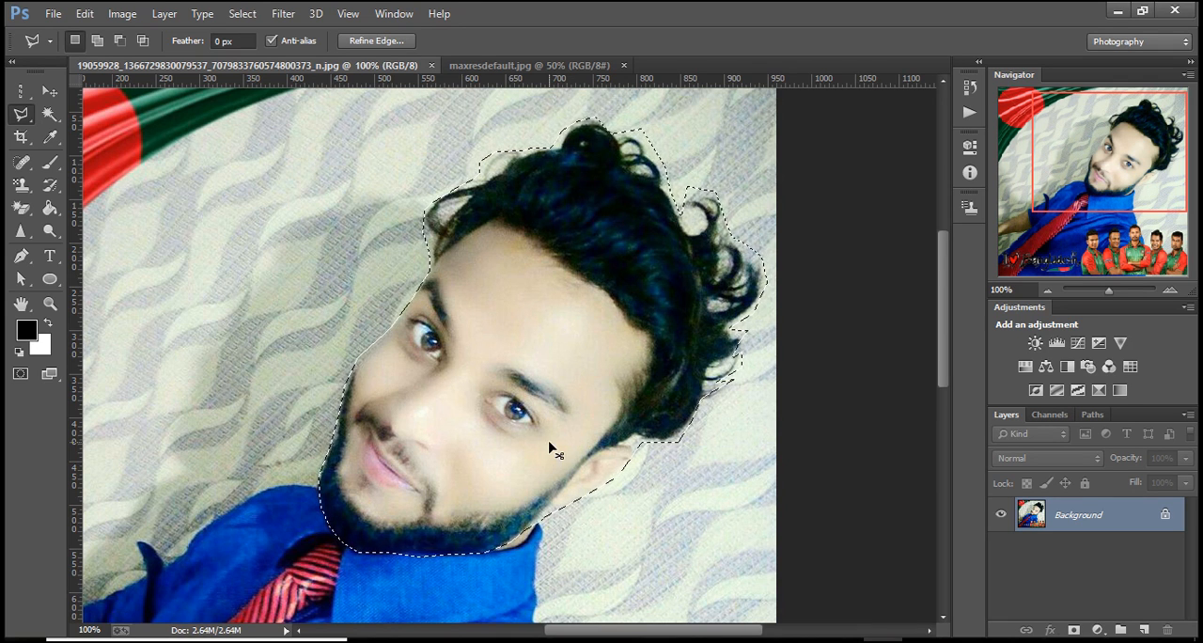
# Copy the selected head onto a new layer and apply a Threshold adjustment to it at level 167.
pyautogui.hotkey('ctrl', 'j')
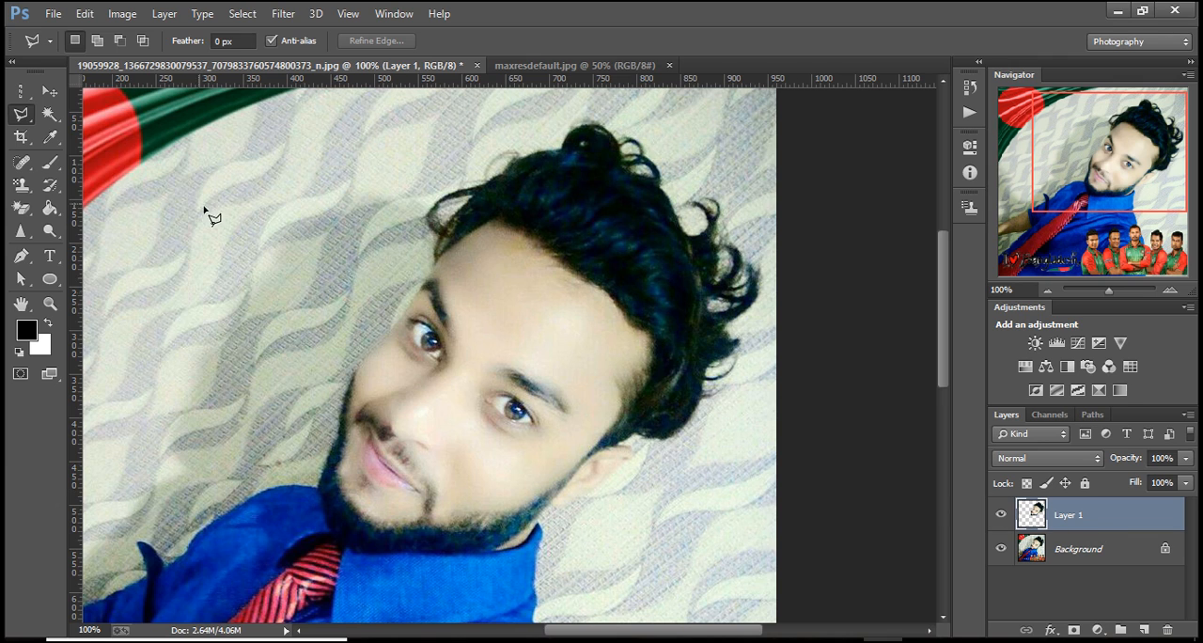
pyautogui.click(123, 14)
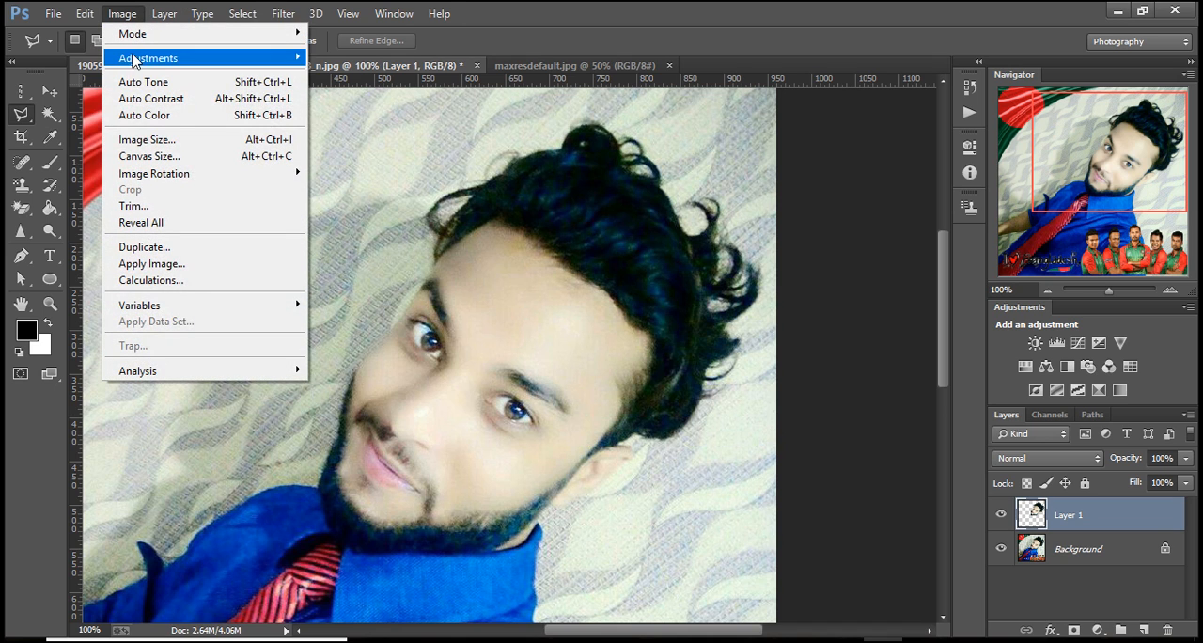
pyautogui.moveTo(141, 64)
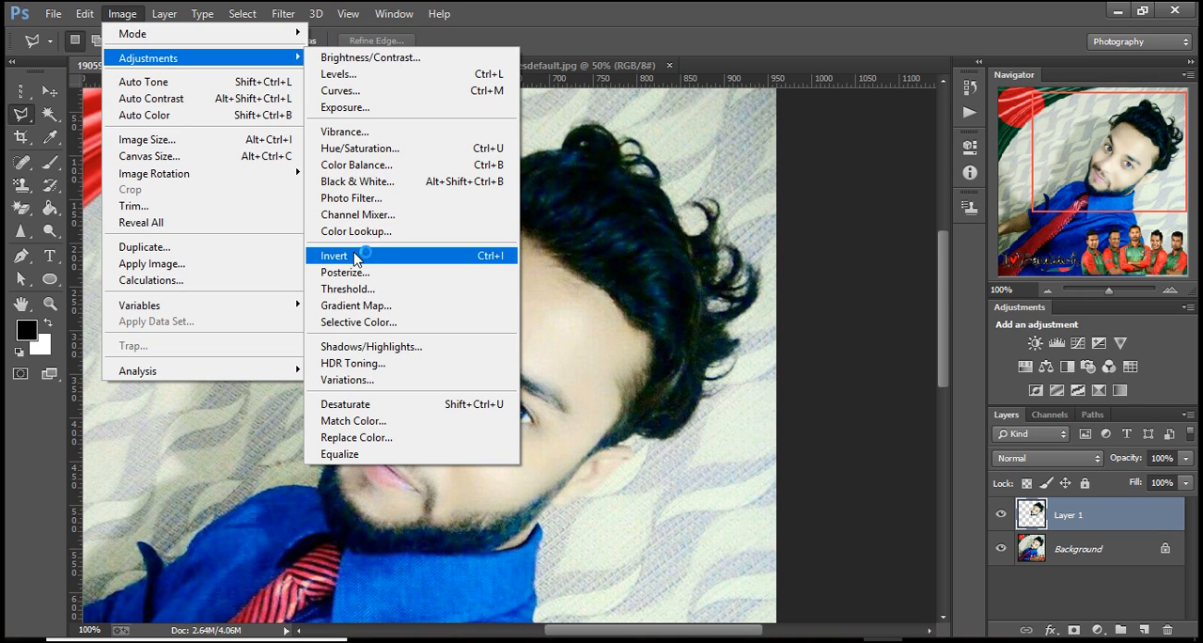
pyautogui.click(347, 289)
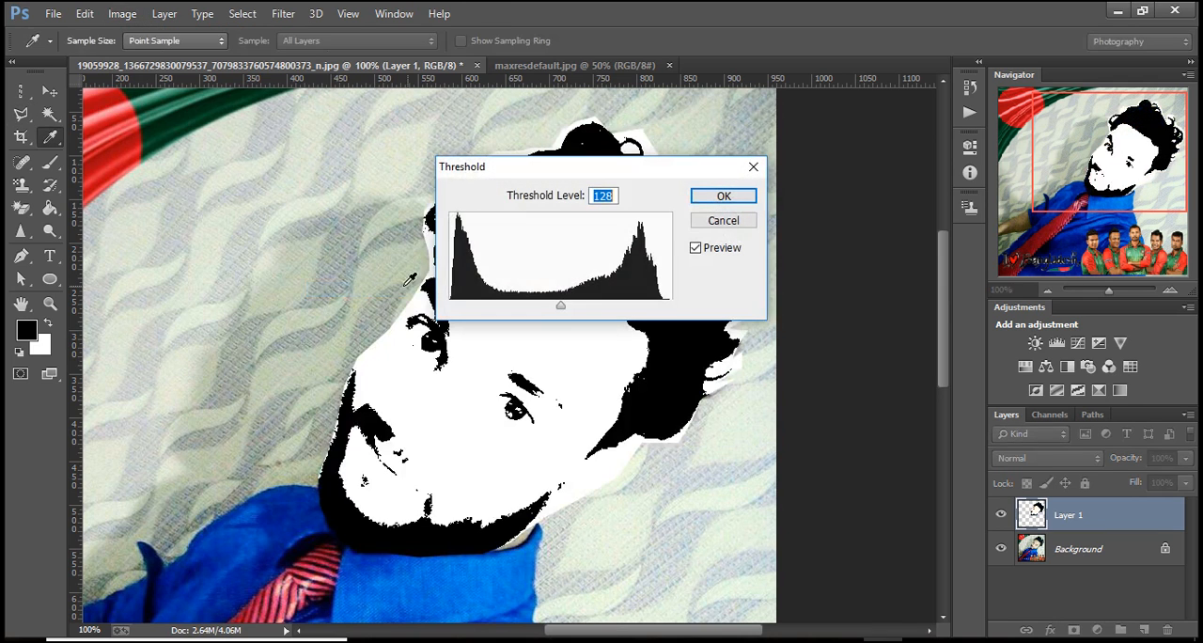
pyautogui.moveTo(637, 171); pyautogui.dragTo(318, 129)
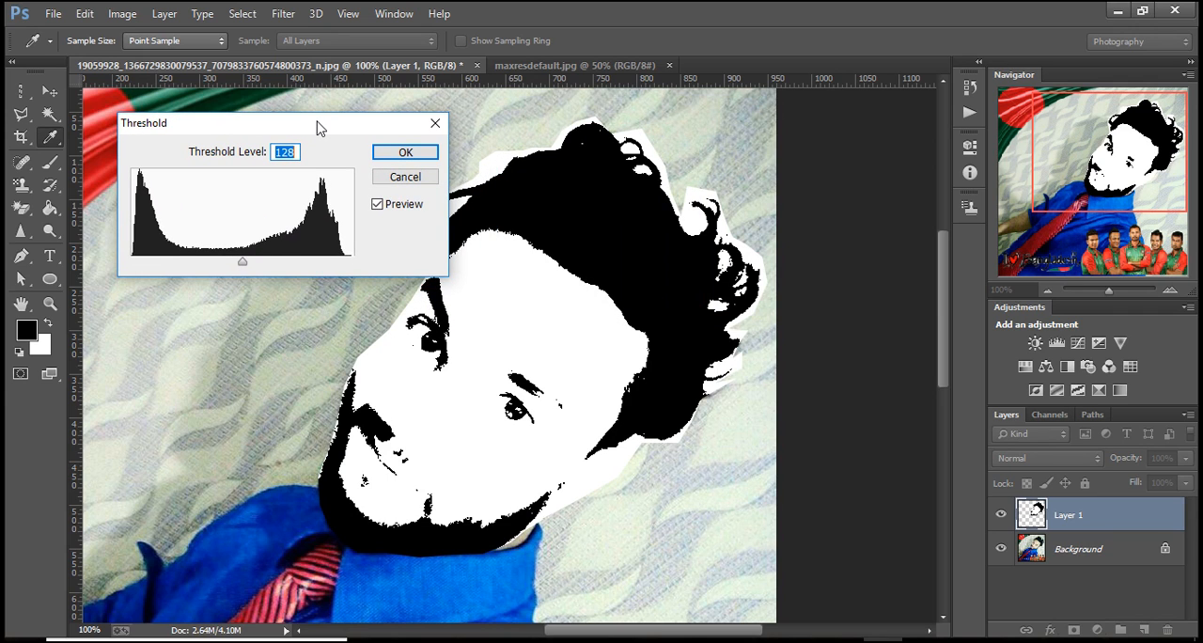
pyautogui.moveTo(241, 261); pyautogui.dragTo(270, 268)
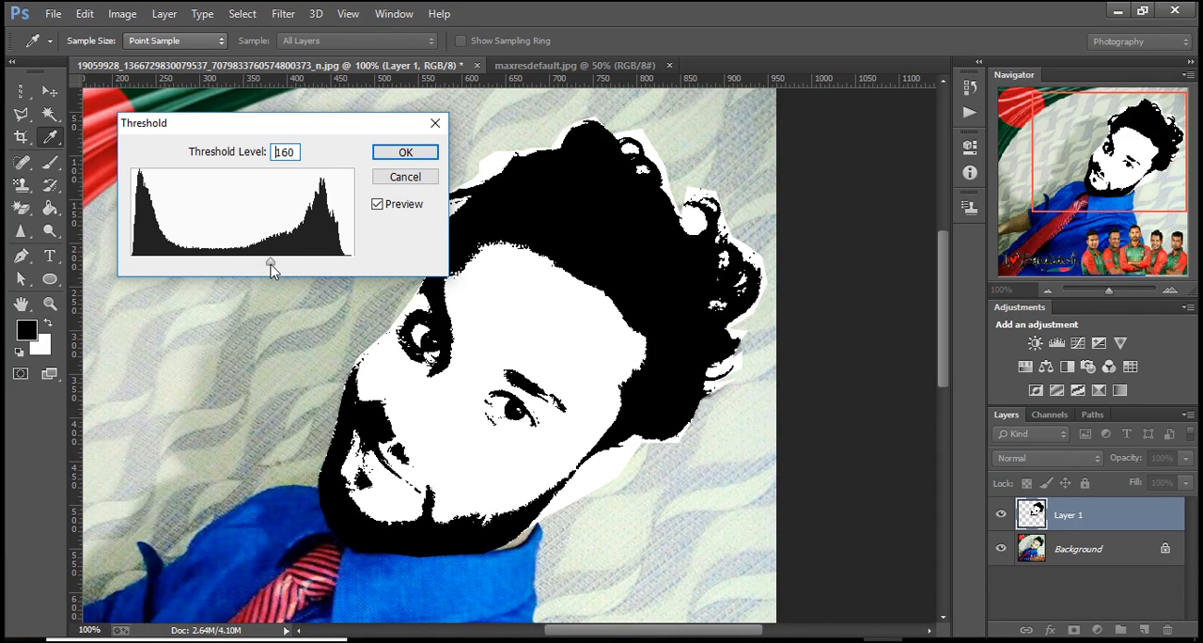
pyautogui.moveTo(275, 269); pyautogui.dragTo(286, 270)
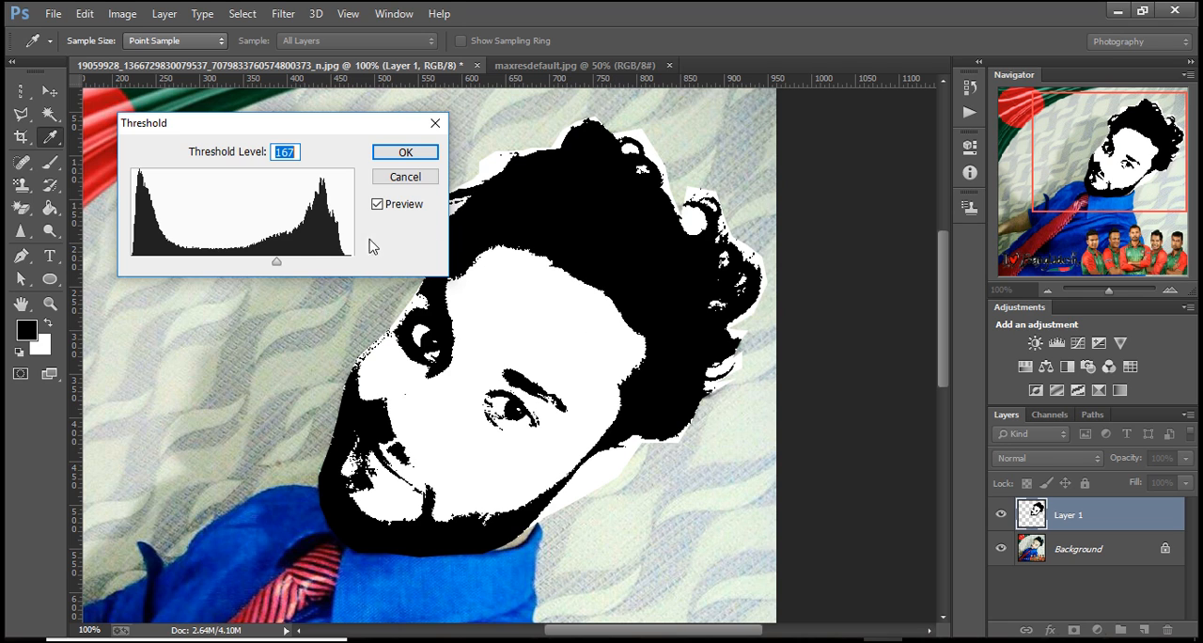
pyautogui.moveTo(275, 260); pyautogui.dragTo(278, 265)
pyautogui.moveTo(278, 260)
pyautogui.mouseDown()
pyautogui.moveTo(287, 263)
pyautogui.moveTo(277, 262)
pyautogui.mouseUp()
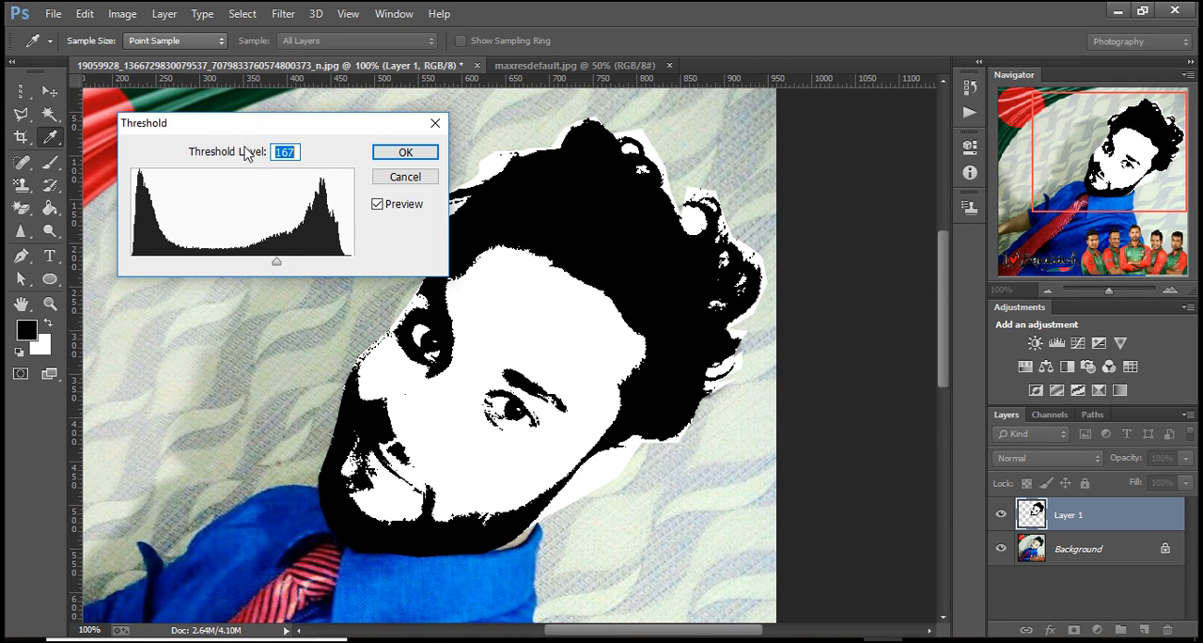
pyautogui.click(236, 18)
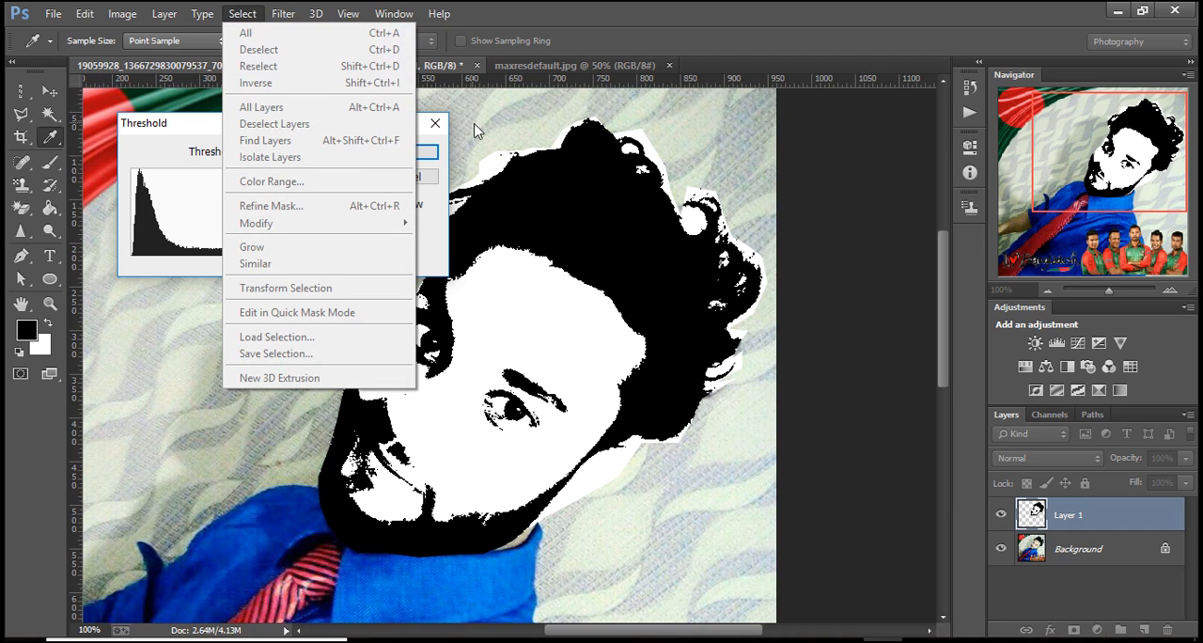
pyautogui.click(460, 155)
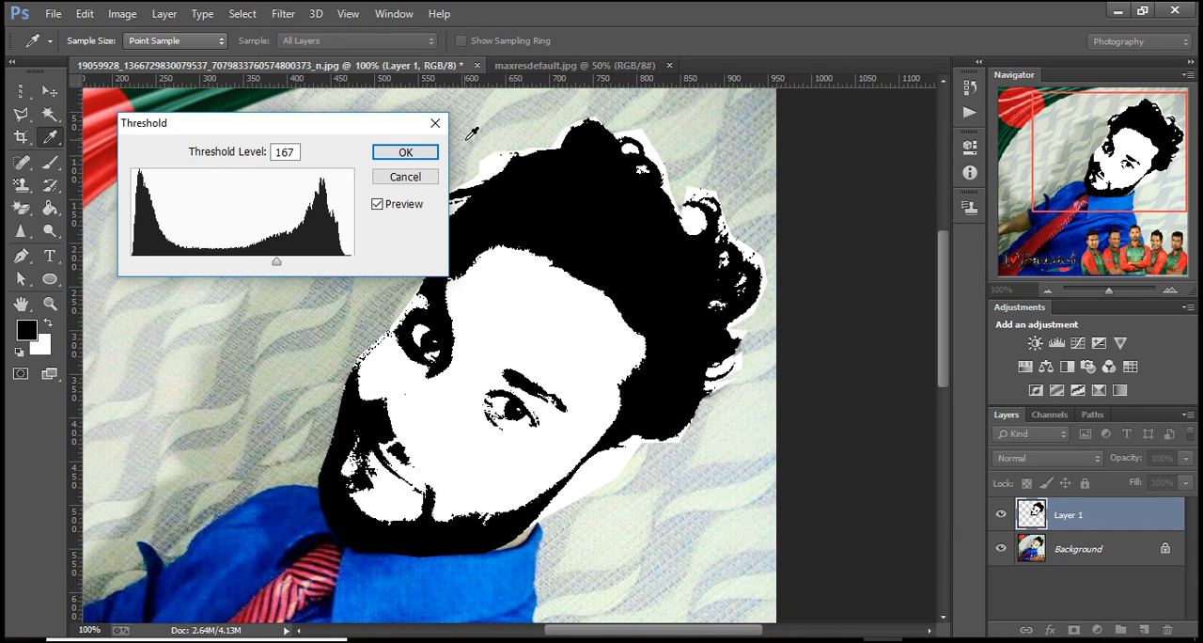
pyautogui.click(422, 153)
# Select the black areas with Color Range, sampling the black of the thresholded hair.
pyautogui.click(246, 13)
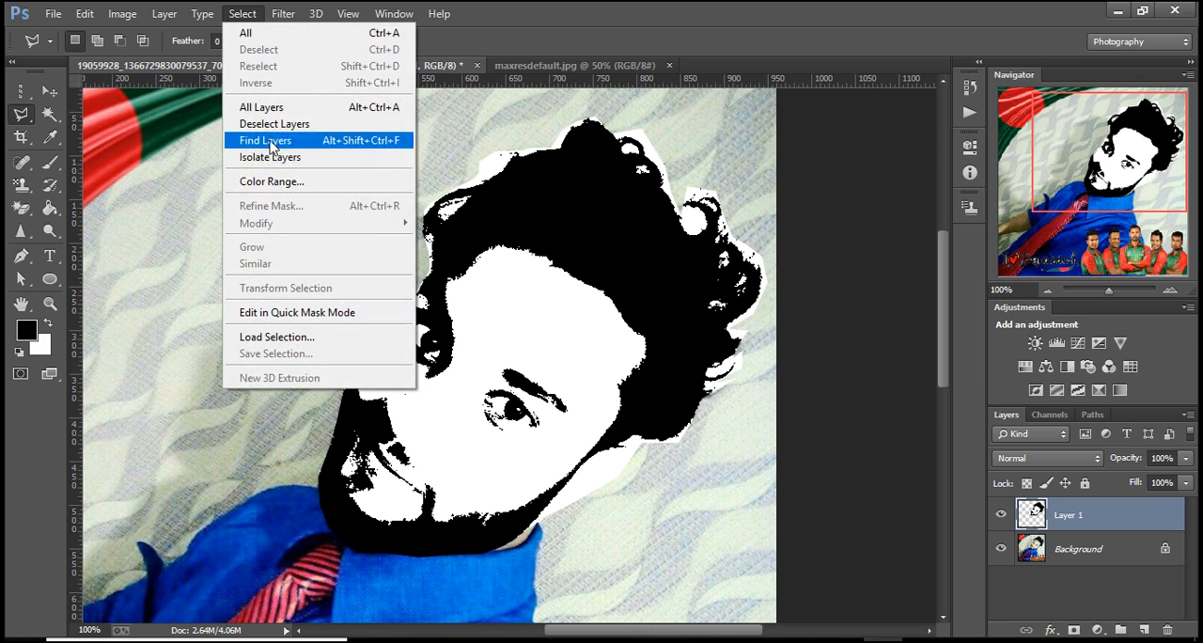
pyautogui.click(277, 180)
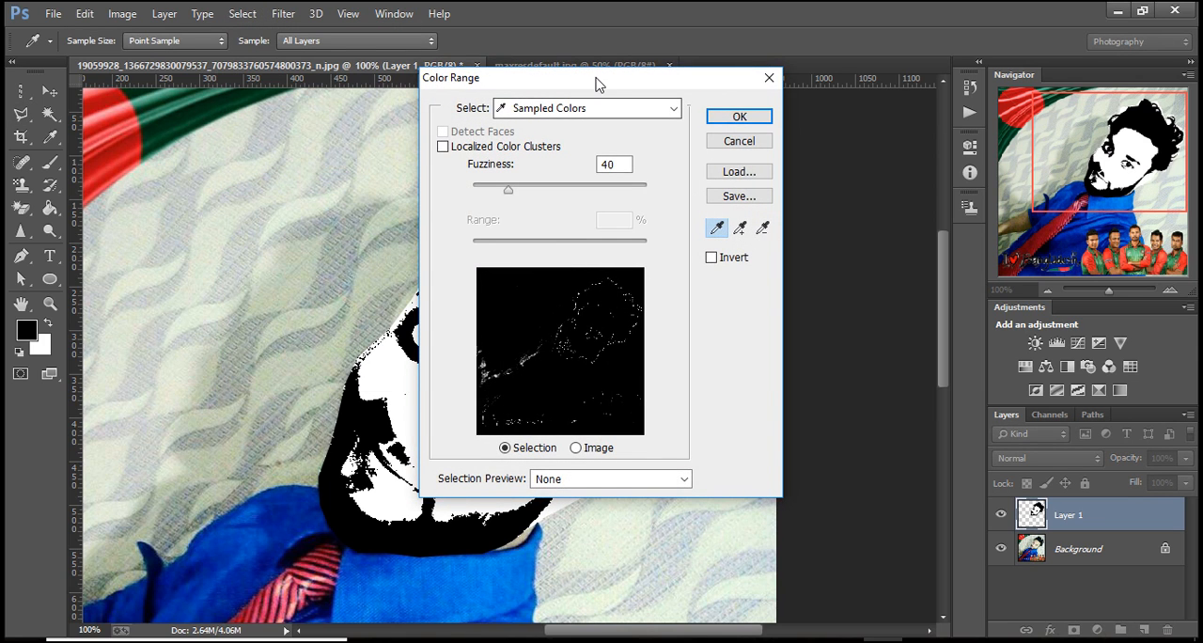
pyautogui.moveTo(596, 81); pyautogui.dragTo(712, 87)
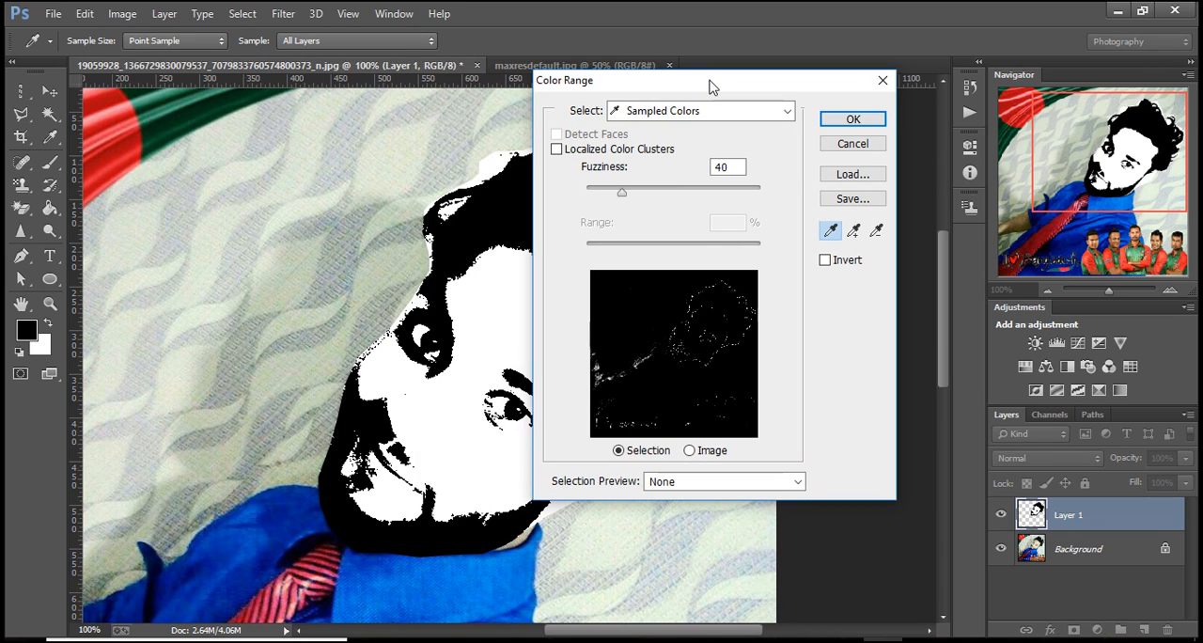
pyautogui.click(517, 202)
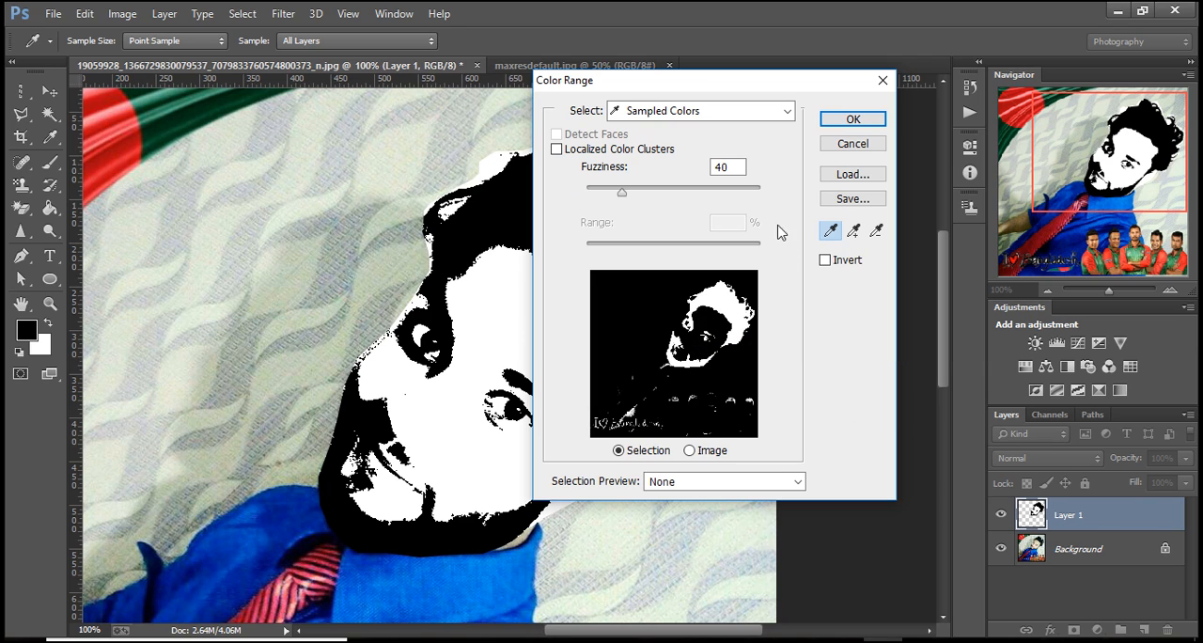
pyautogui.moveTo(620, 195)
pyautogui.mouseDown()
pyautogui.moveTo(642, 195)
pyautogui.moveTo(625, 195)
pyautogui.mouseUp()
pyautogui.click(851, 119)
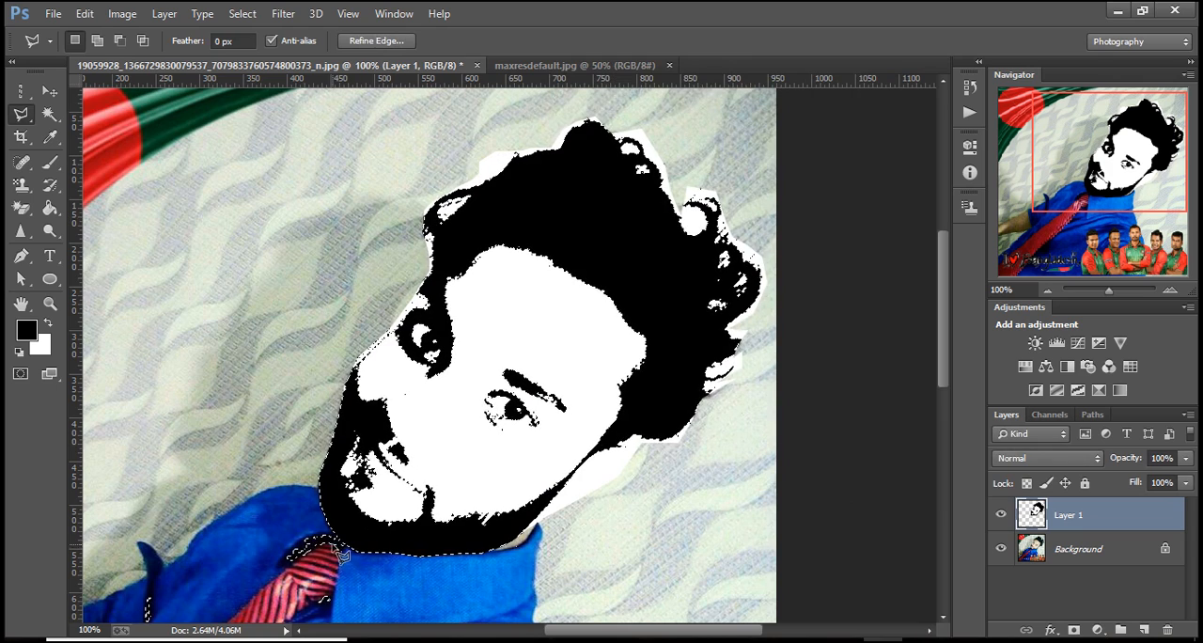
# Subtract the stray selected areas on the shirt and tie from the selection with the Quick Selection tool.
pyautogui.scroll(-1, 273, 511)
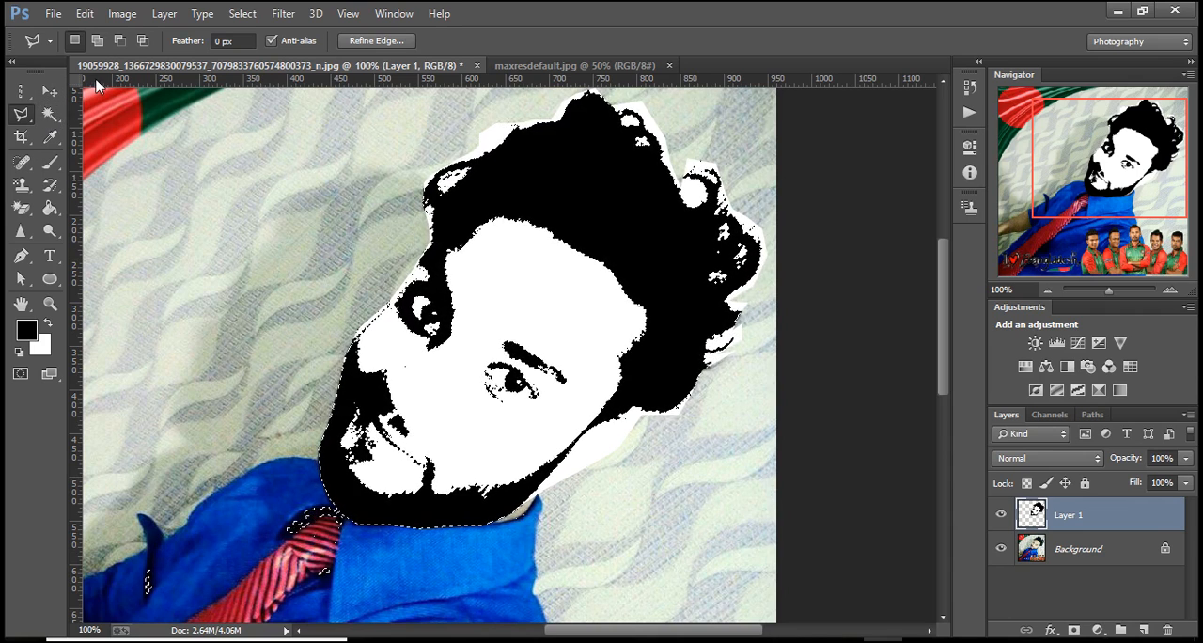
pyautogui.rightClick(25, 114)
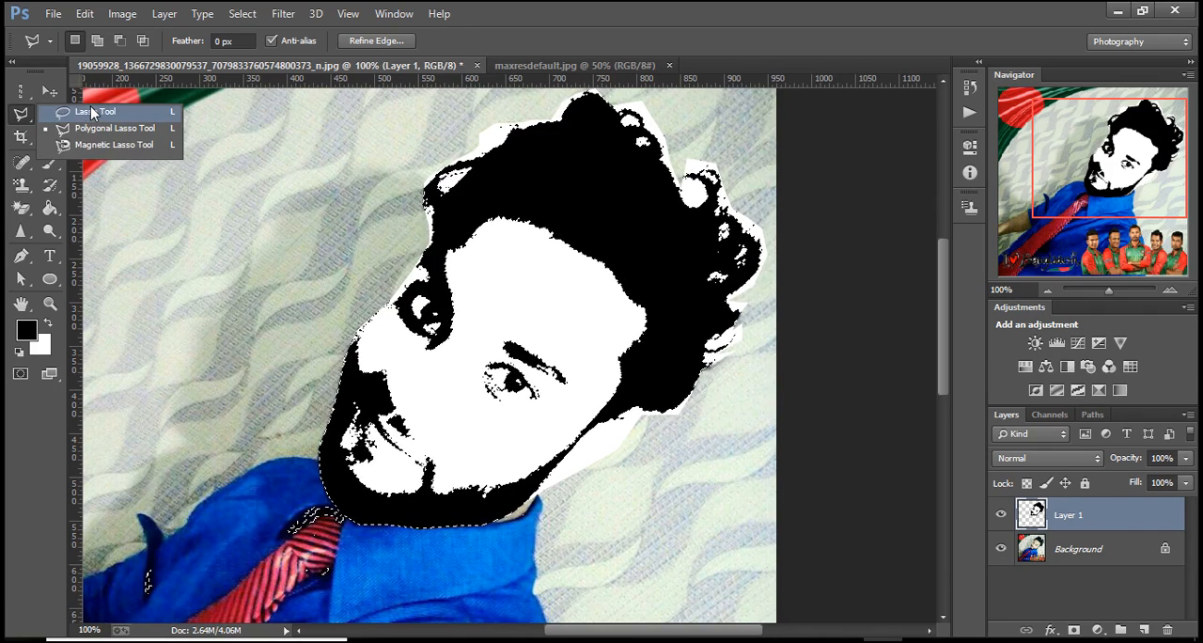
pyautogui.click(91, 112)
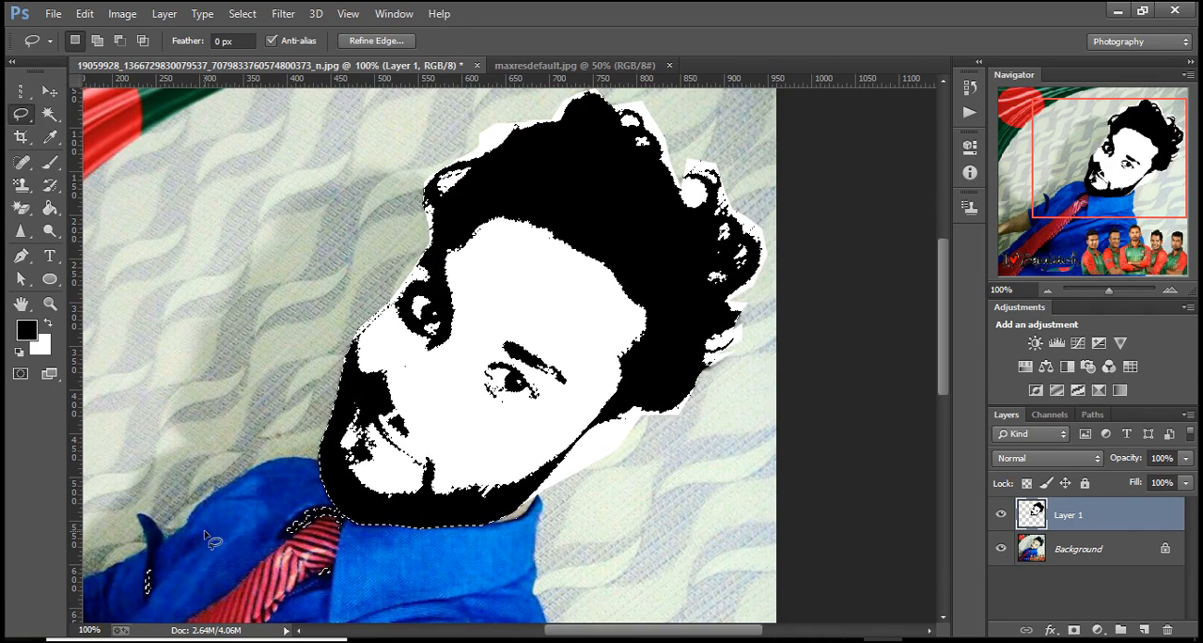
pyautogui.click(48, 114)
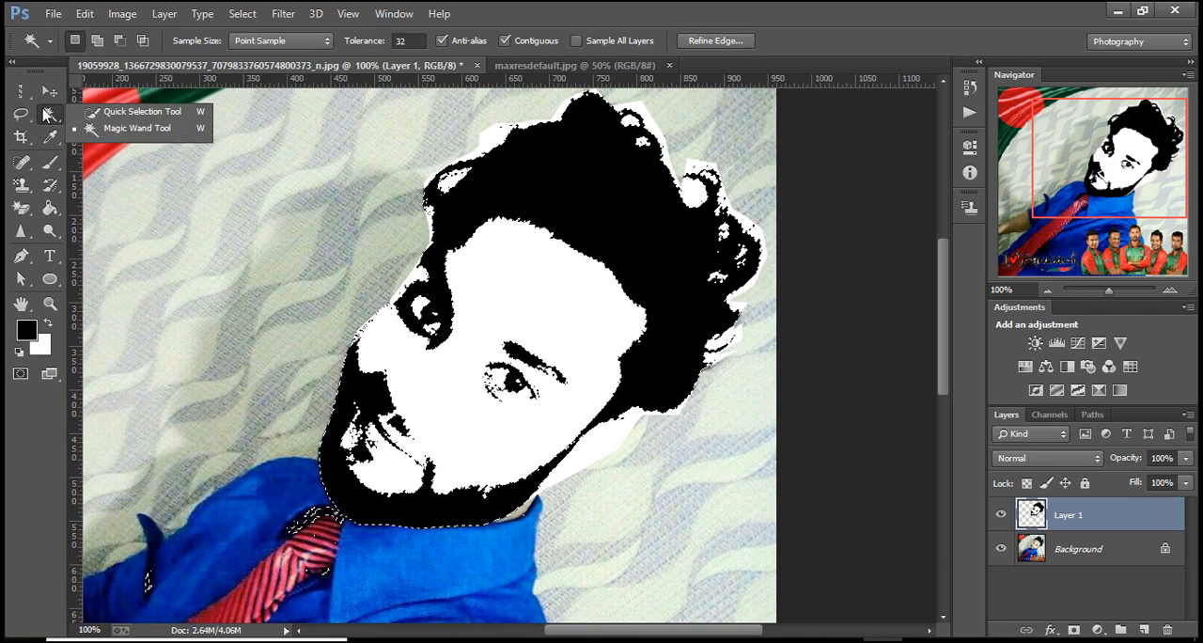
pyautogui.click(108, 113)
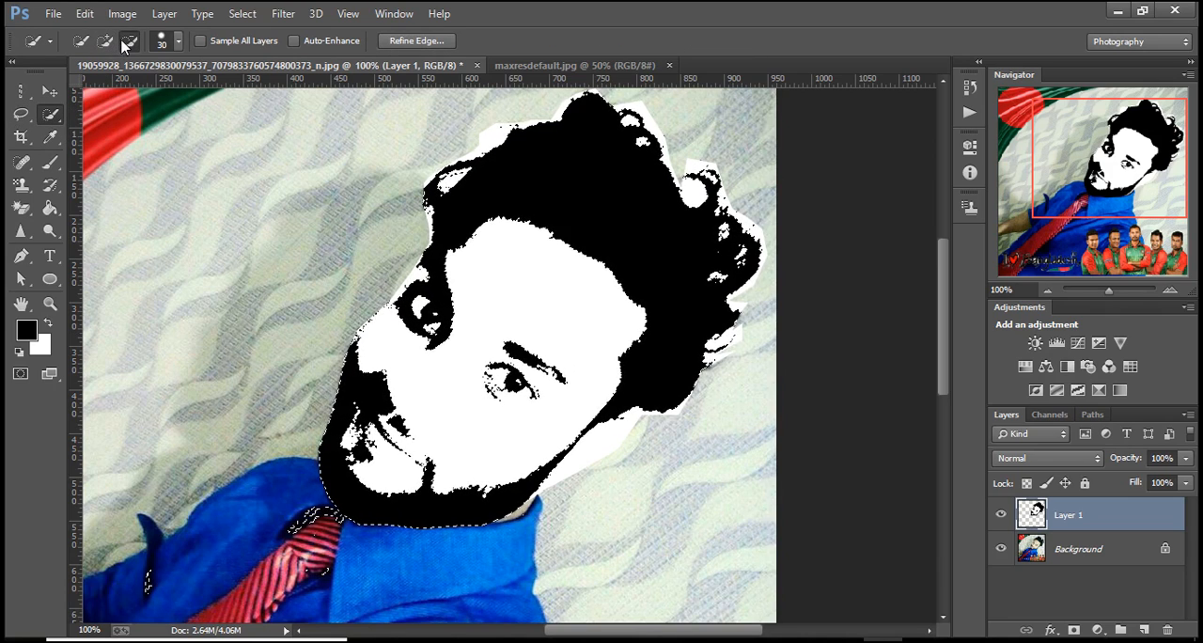
pyautogui.click(84, 44)
pyautogui.click(130, 44)
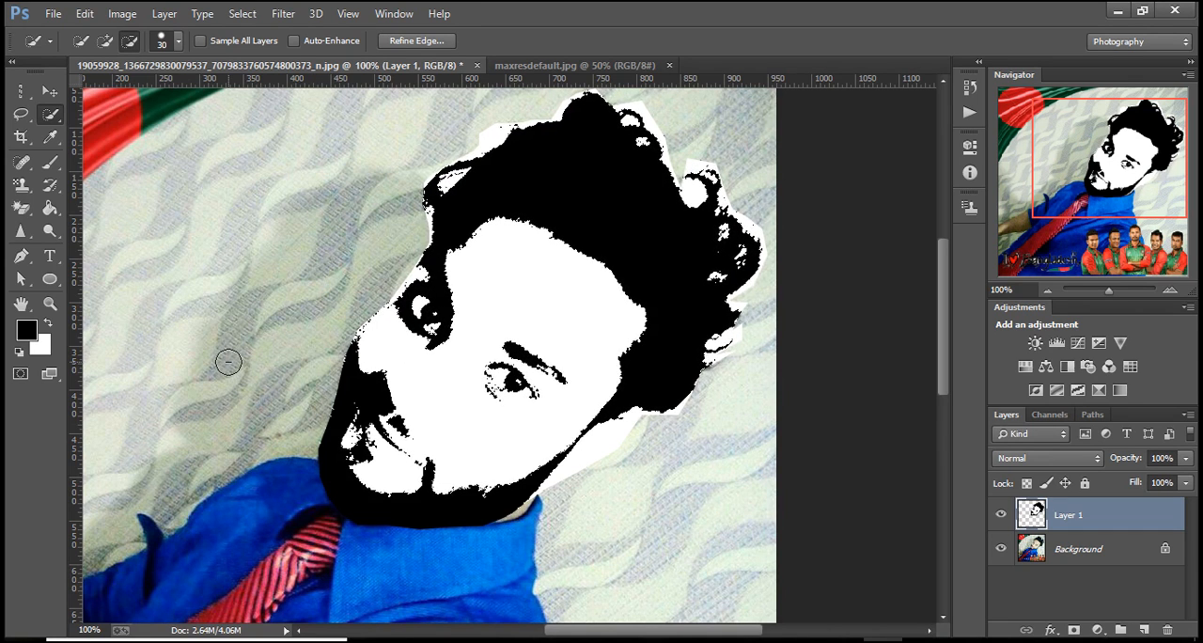
pyautogui.click(304, 515)
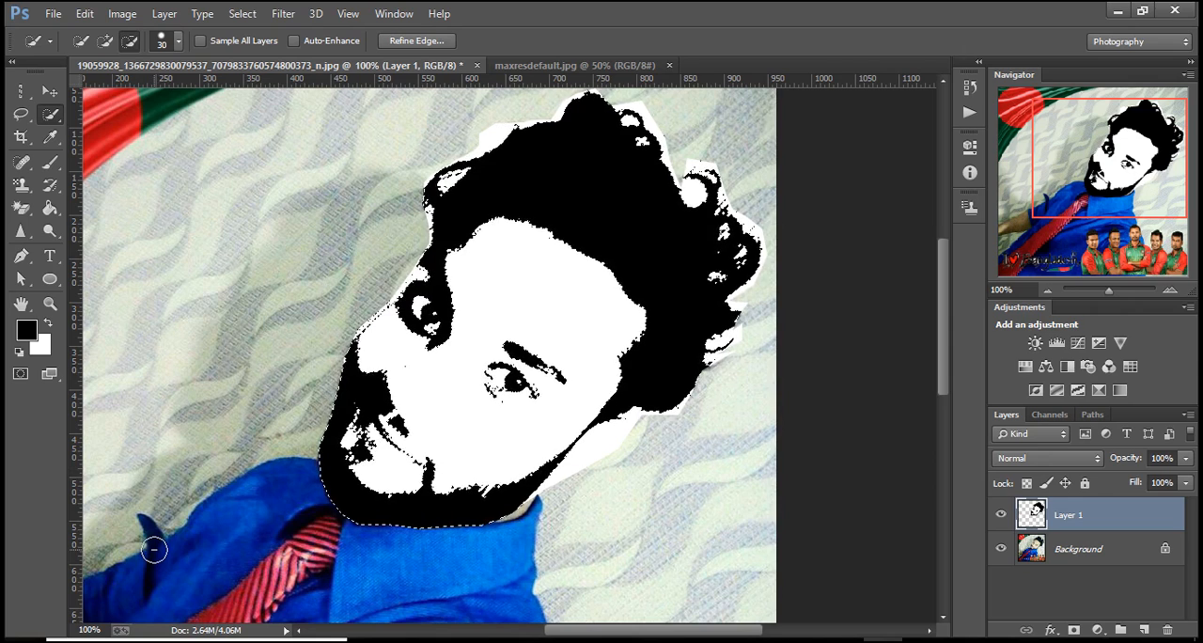
# Create a new 1920 x 1080 pixel document at 72 pixels/inch and dock it alongside the other open documents.
pyautogui.click(50, 91)
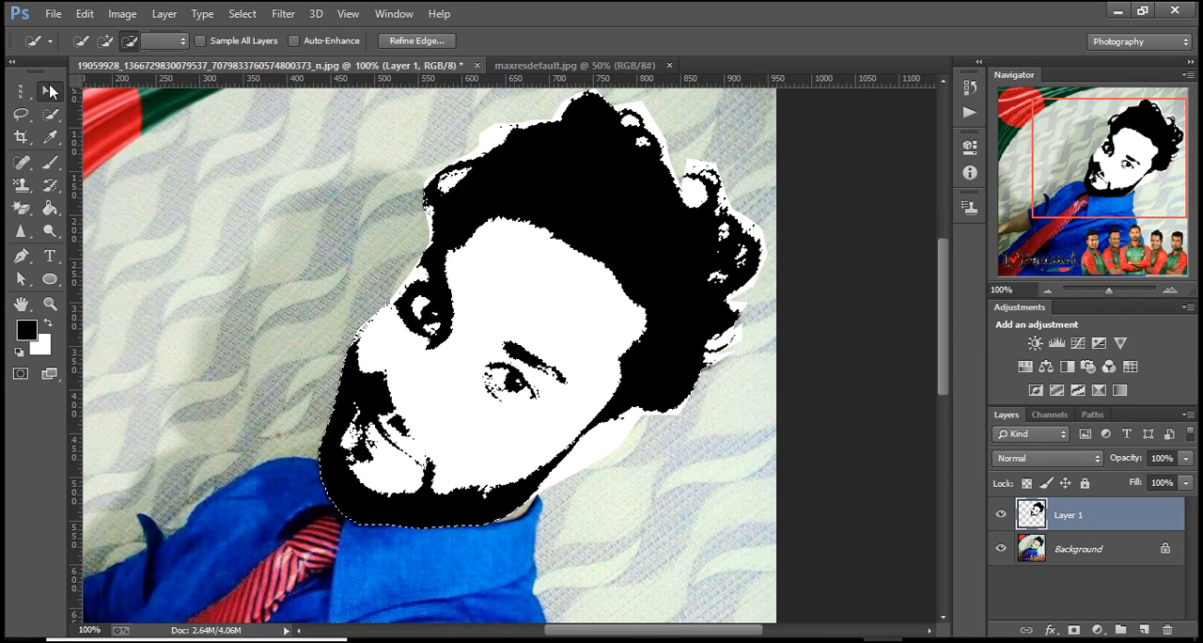
pyautogui.click(53, 13)
pyautogui.moveTo(85, 13)
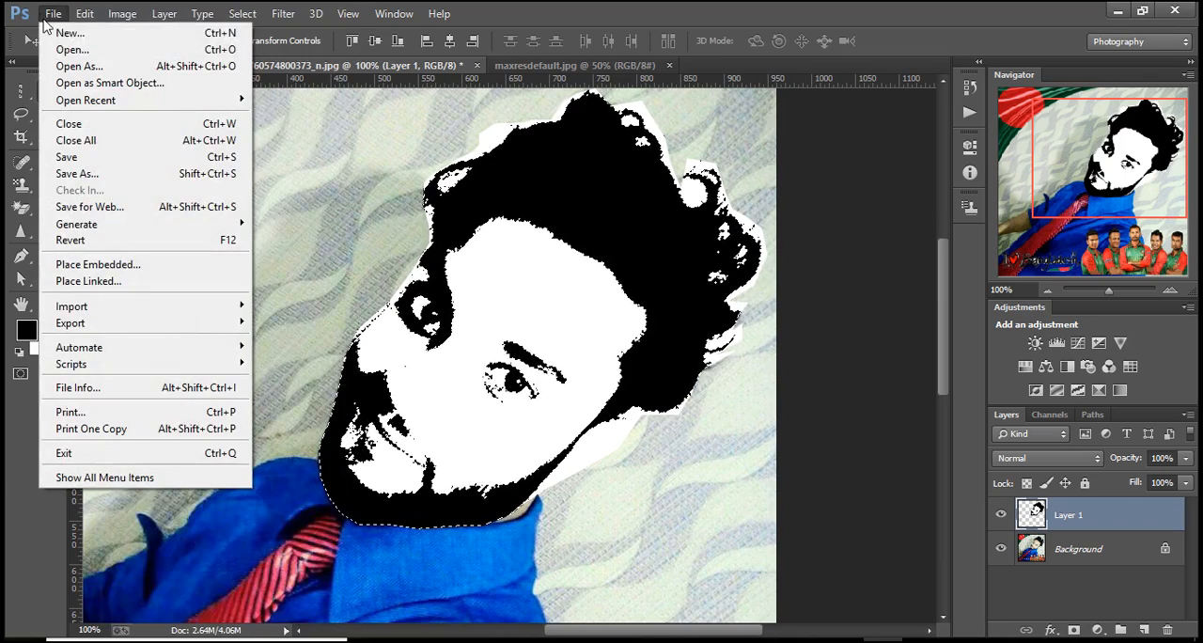
pyautogui.click(57, 29)
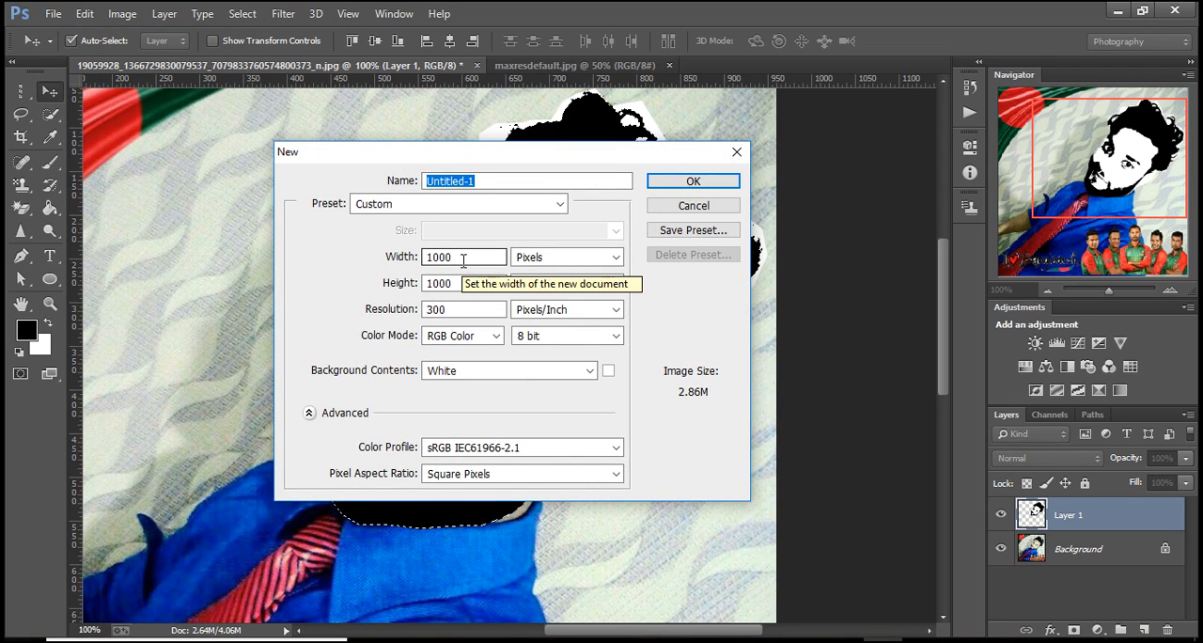
pyautogui.doubleClick(463, 261)
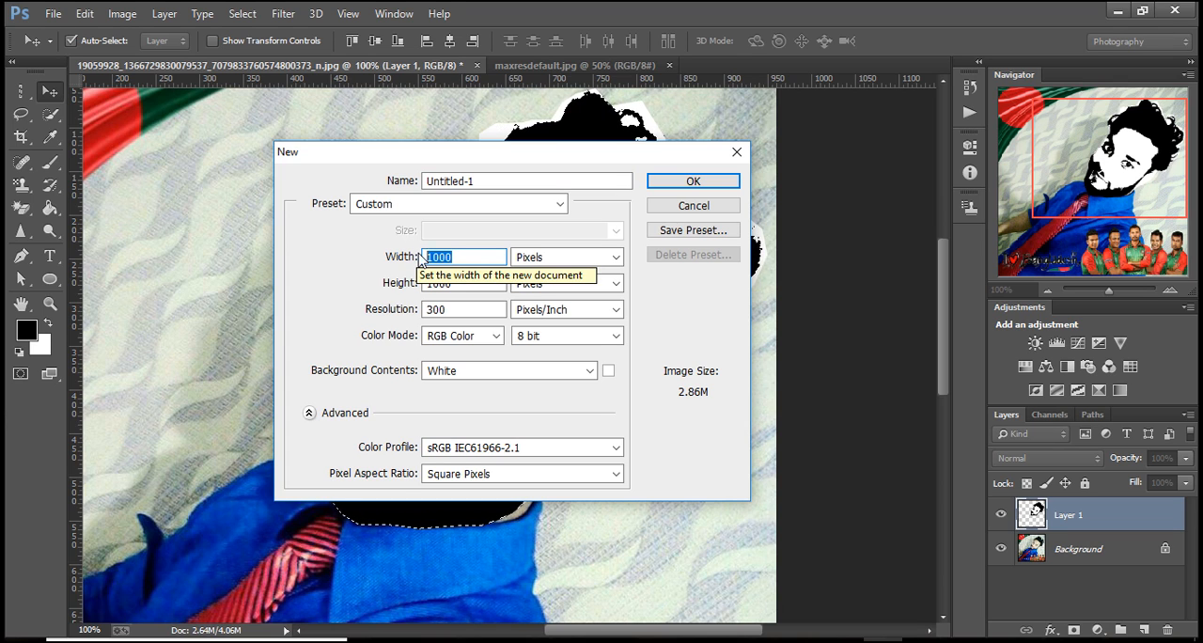
pyautogui.write('19')
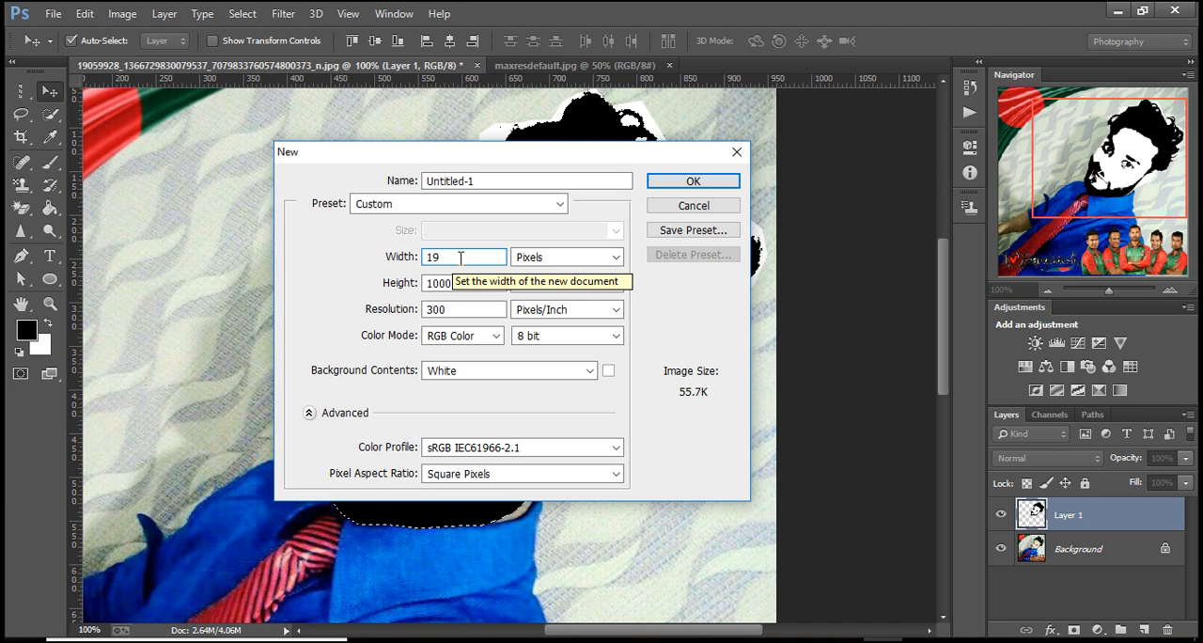
pyautogui.write('20')
pyautogui.moveTo(461, 283); pyautogui.dragTo(419, 285)
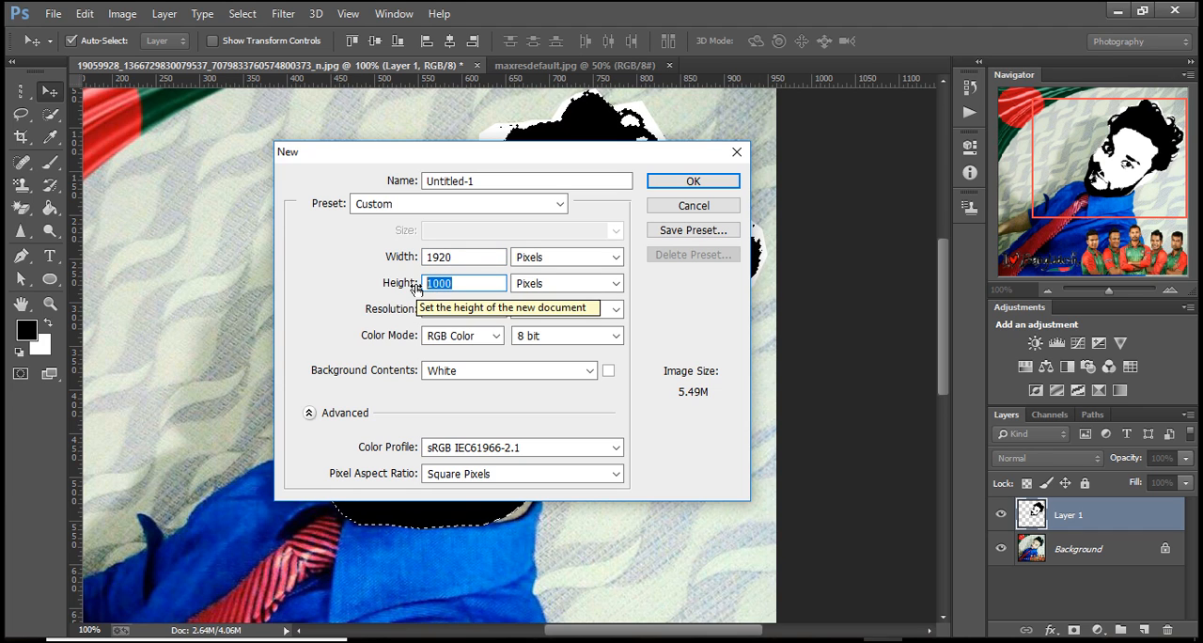
pyautogui.write('1080')
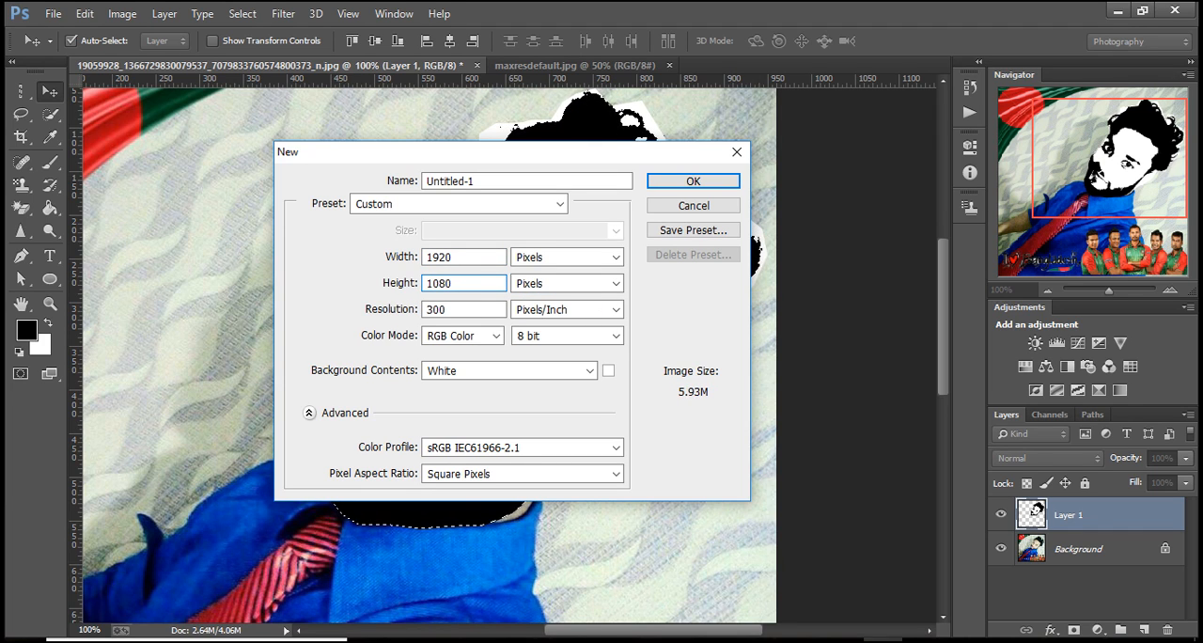
pyautogui.moveTo(451, 310); pyautogui.dragTo(425, 307)
pyautogui.write('72')
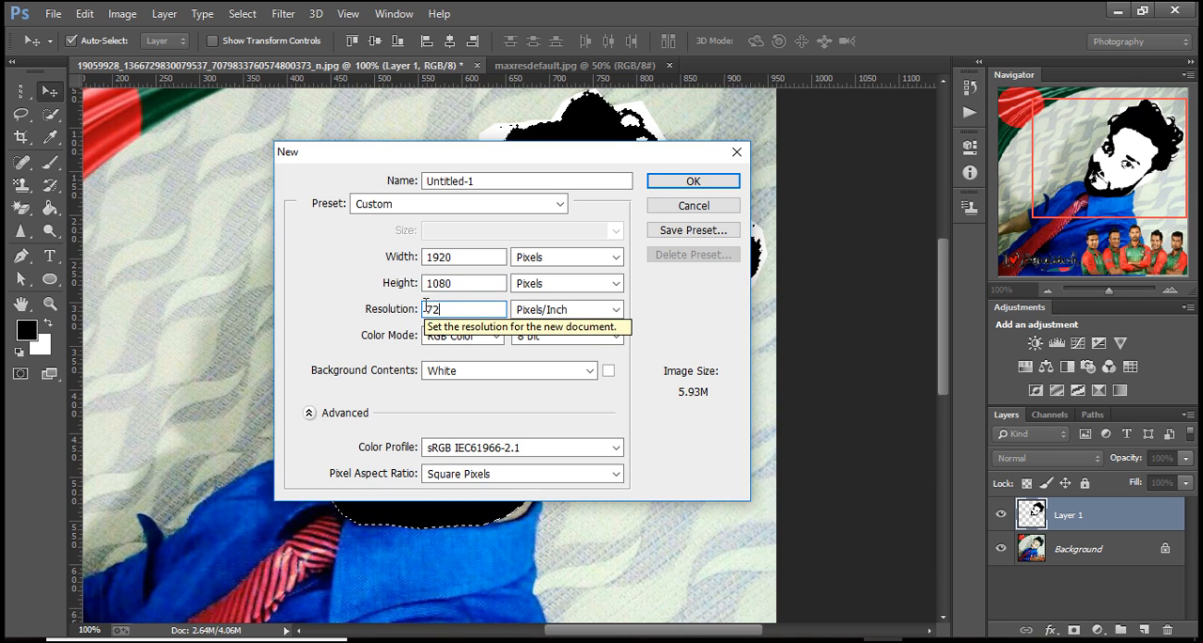
pyautogui.click(690, 182)
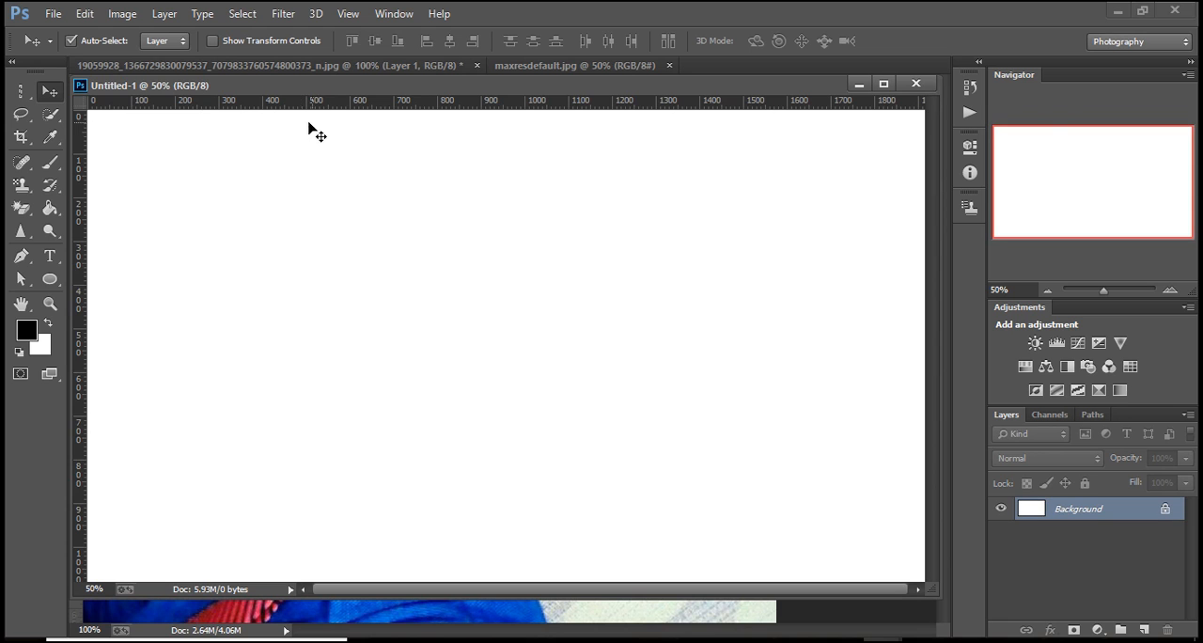
pyautogui.moveTo(416, 90); pyautogui.dragTo(553, 75)
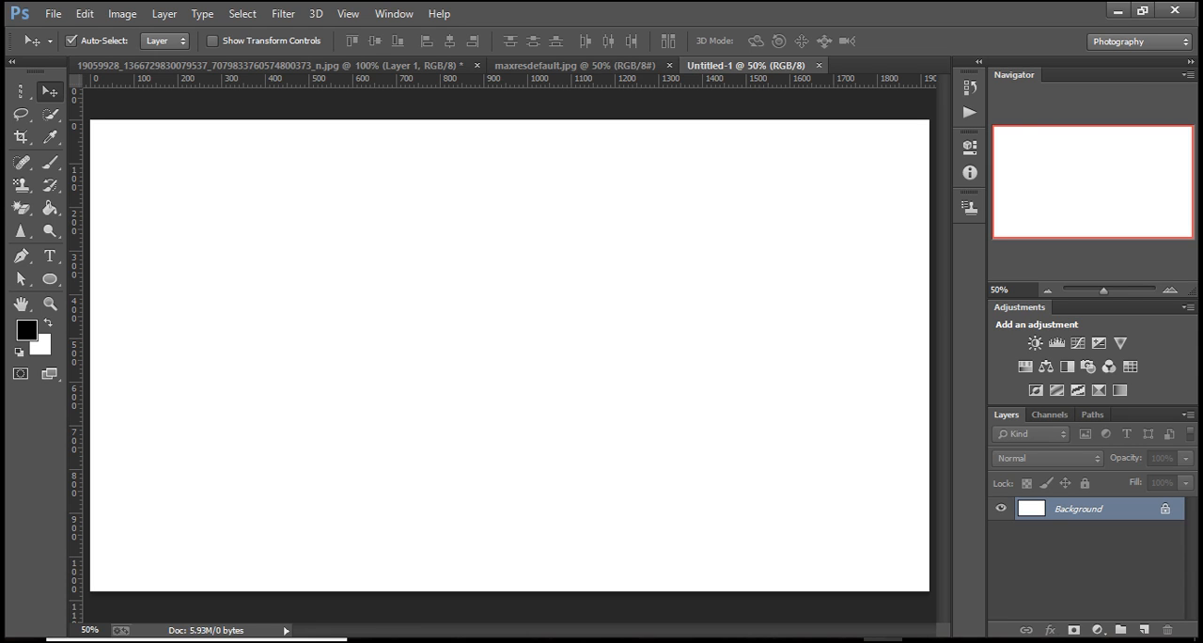
# Add a reversed radial Gradient Fill layer using the black-to-white gradient at a scale of 308%.
pyautogui.click(1099, 630)
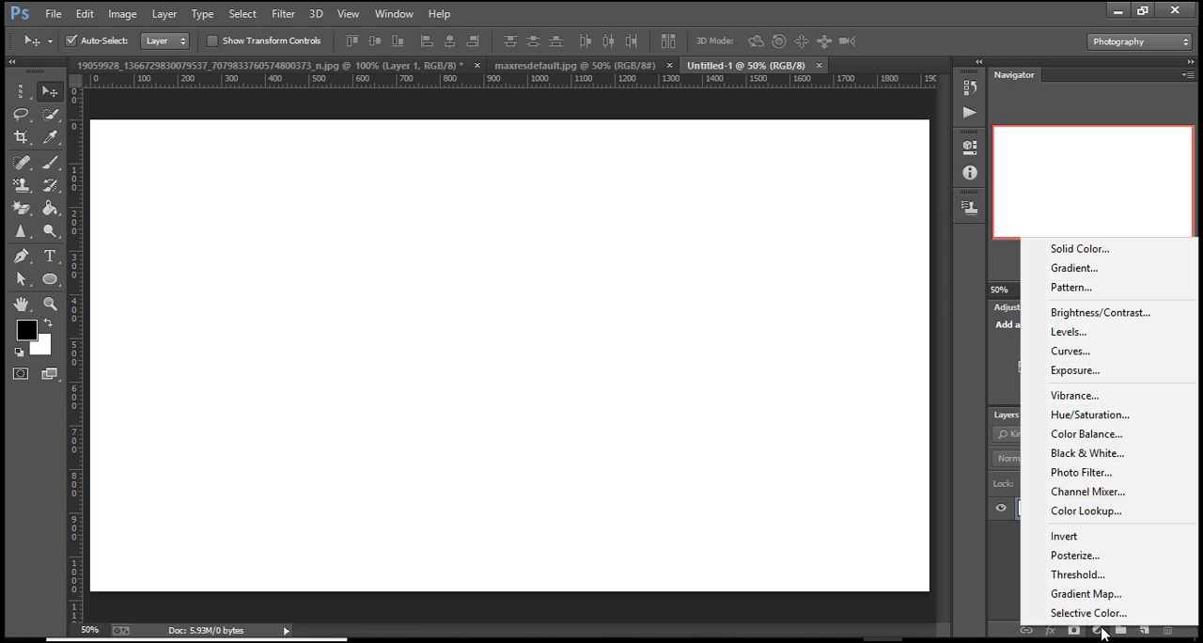
pyautogui.click(1093, 268)
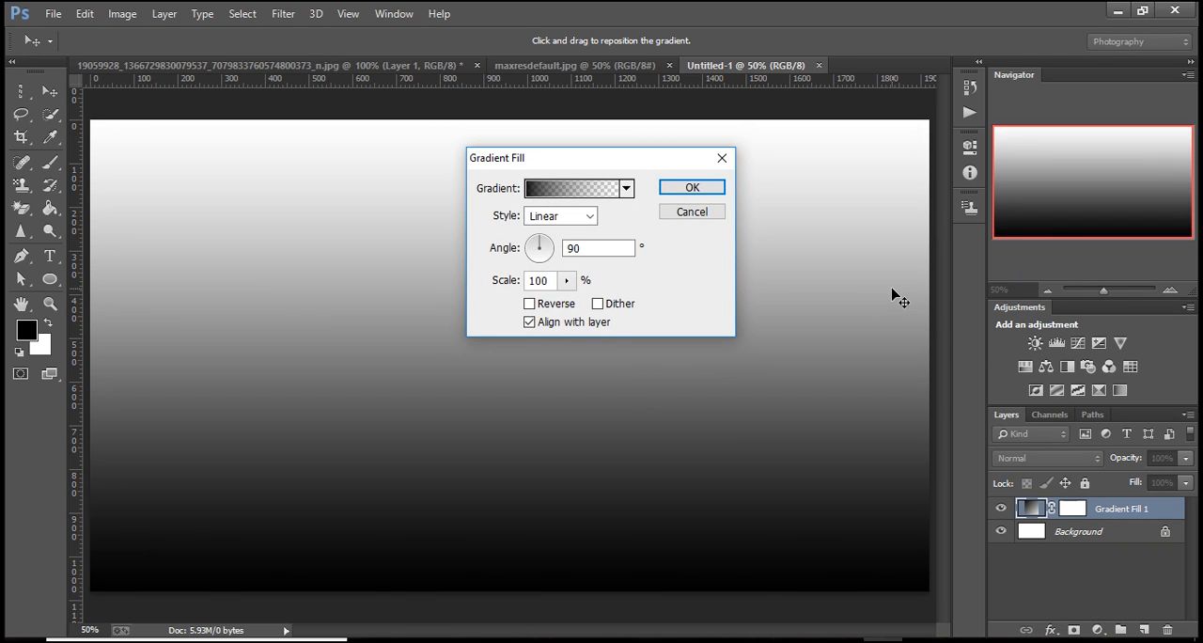
pyautogui.click(590, 217)
pyautogui.click(554, 244)
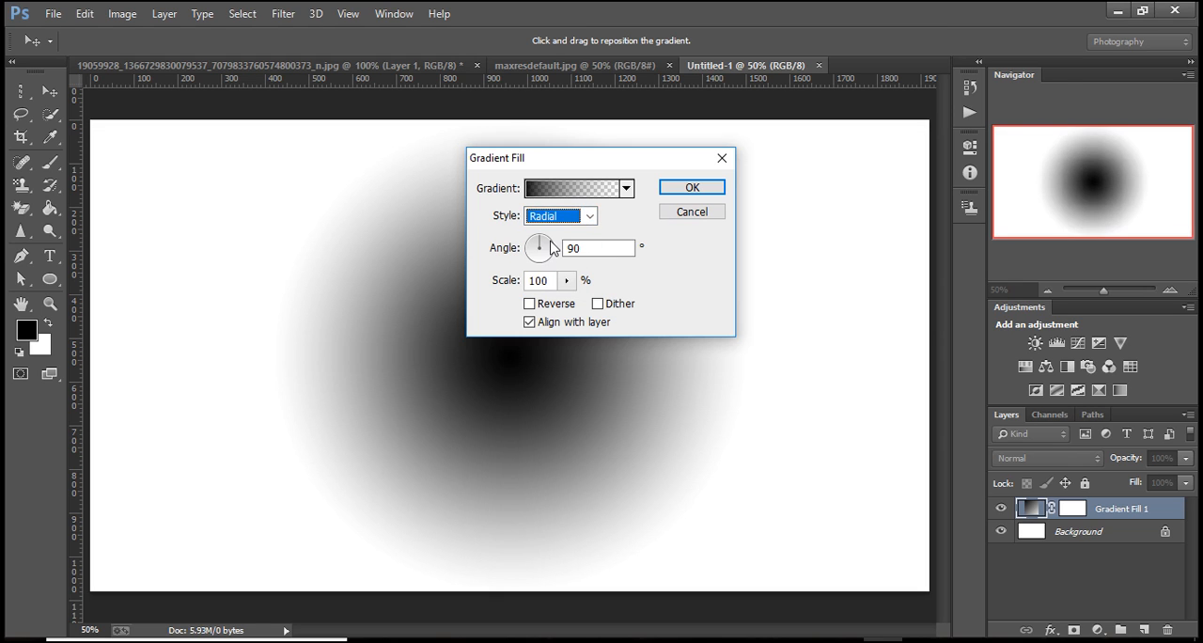
pyautogui.click(532, 306)
pyautogui.moveTo(566, 280); pyautogui.dragTo(582, 306)
pyautogui.moveTo(582, 305); pyautogui.dragTo(586, 304)
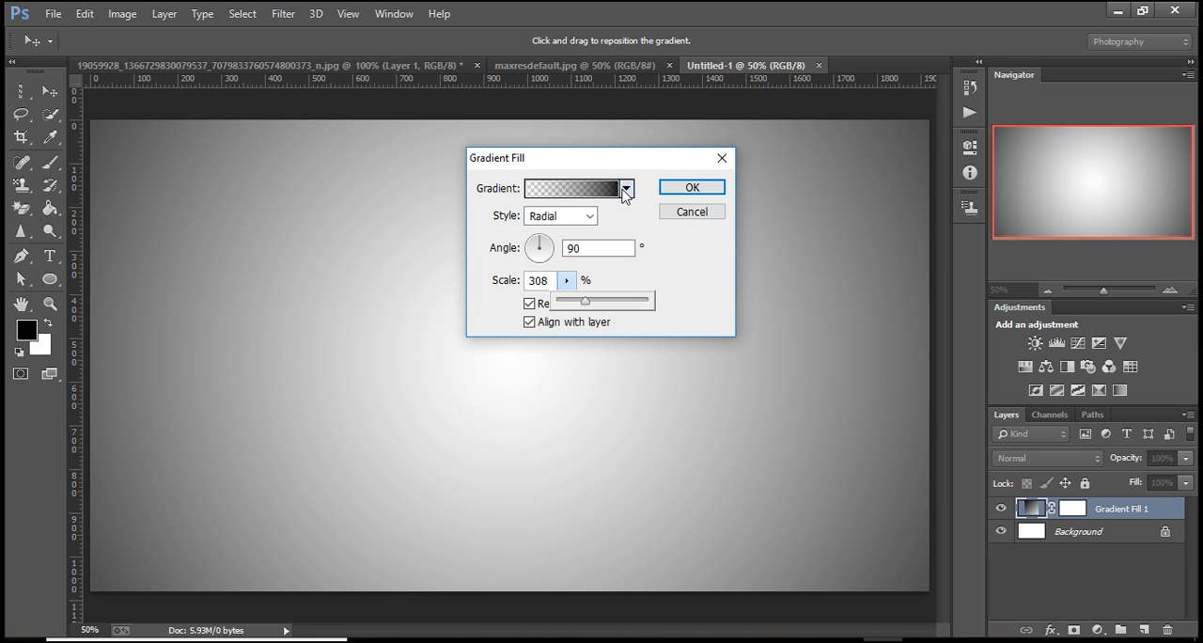
pyautogui.click(625, 189)
pyautogui.click(494, 226)
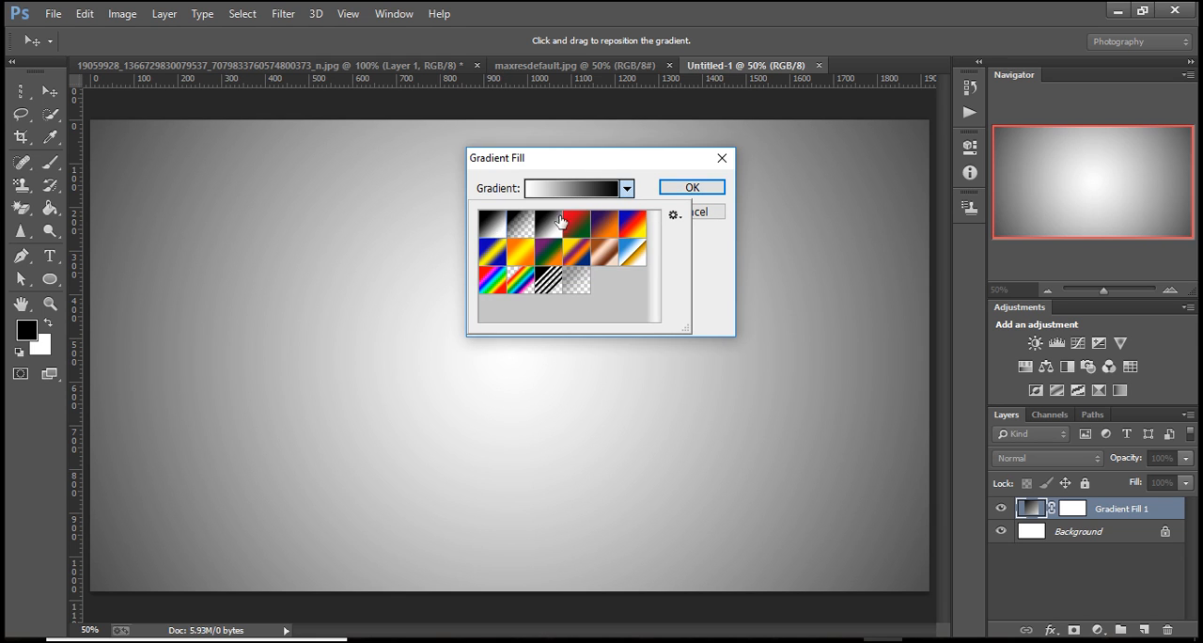
pyautogui.click(693, 189)
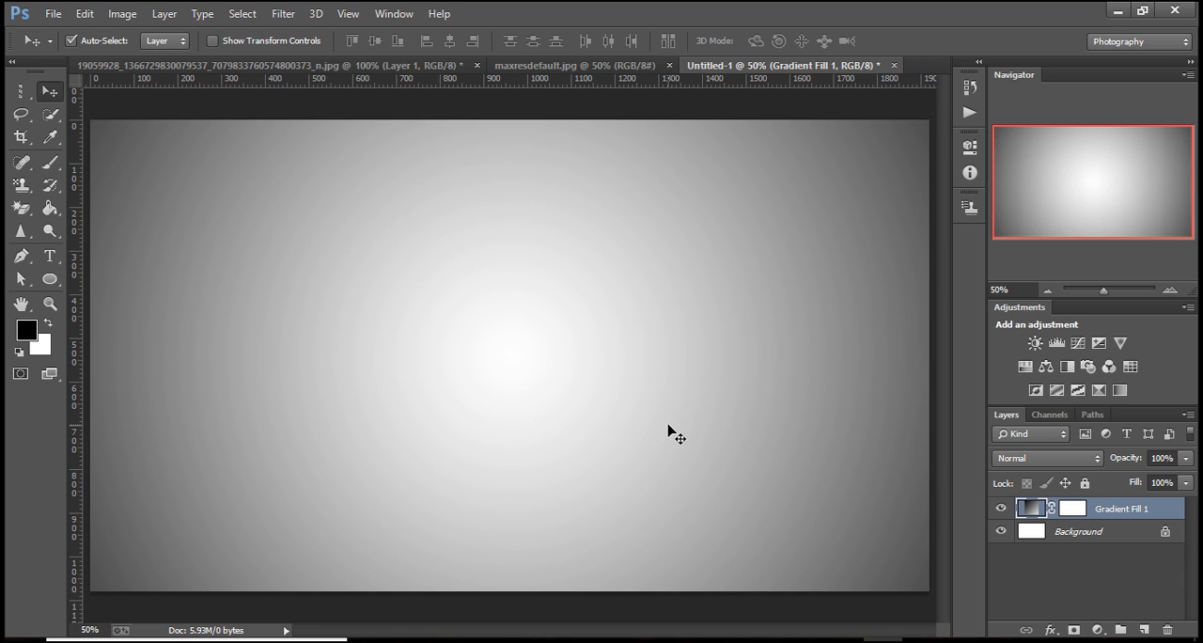
# Copy the selected black parts of the thresholded head from the portrait photo into the new gradient document.
pyautogui.click(164, 66)
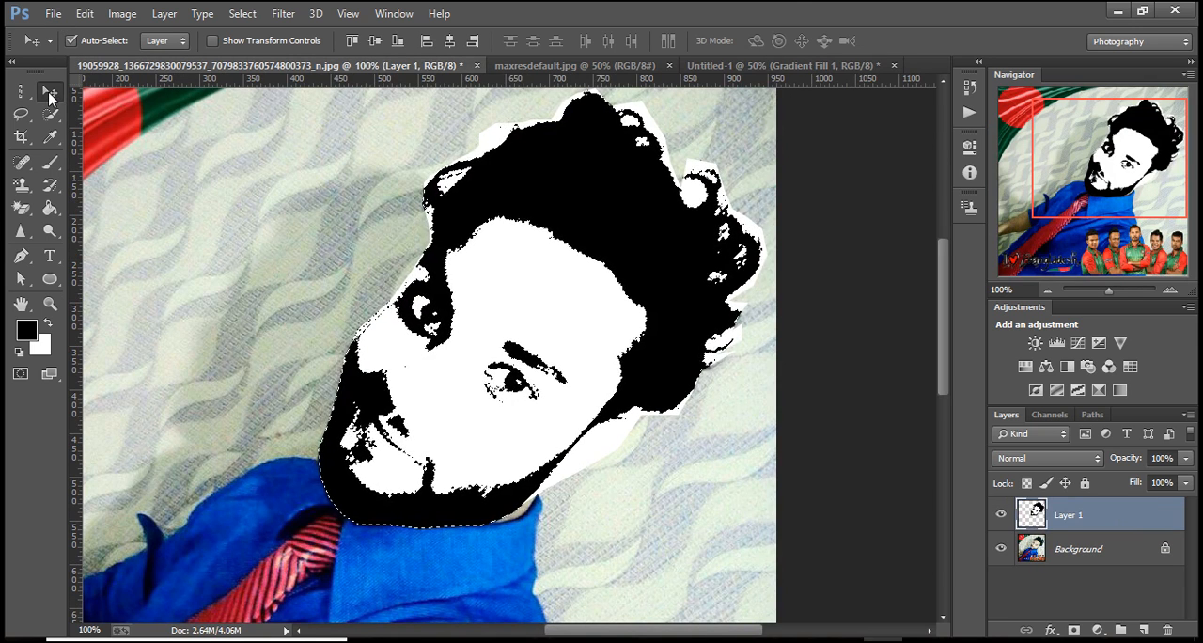
pyautogui.moveTo(544, 189); pyautogui.dragTo(619, 226)
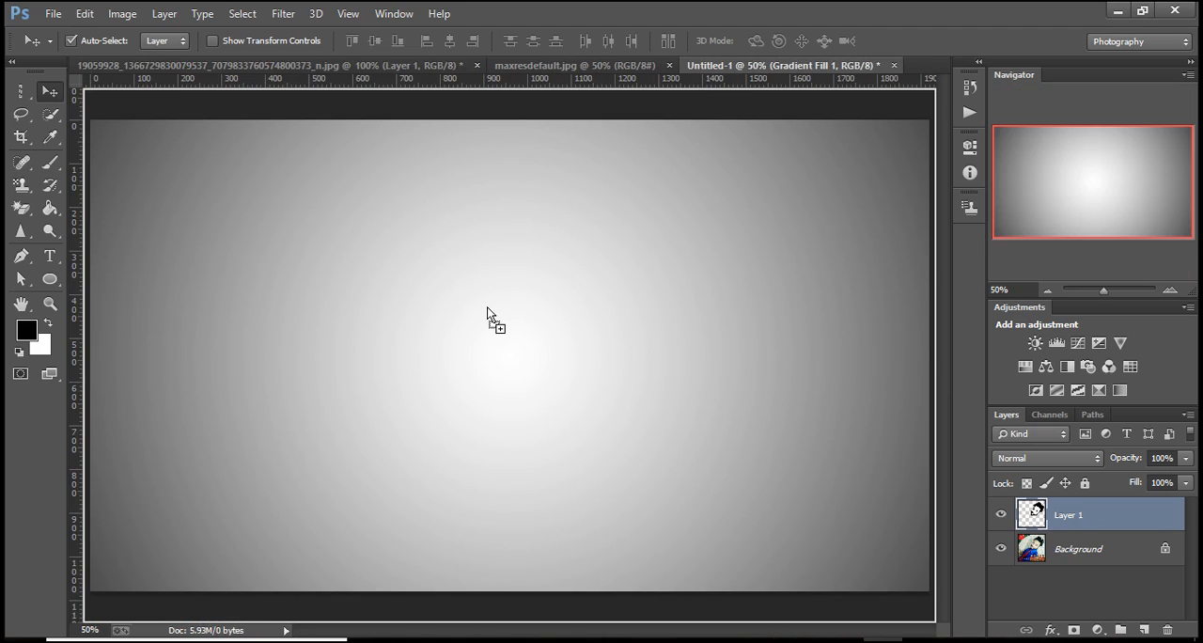
pyautogui.moveTo(487, 306); pyautogui.dragTo(487, 310)
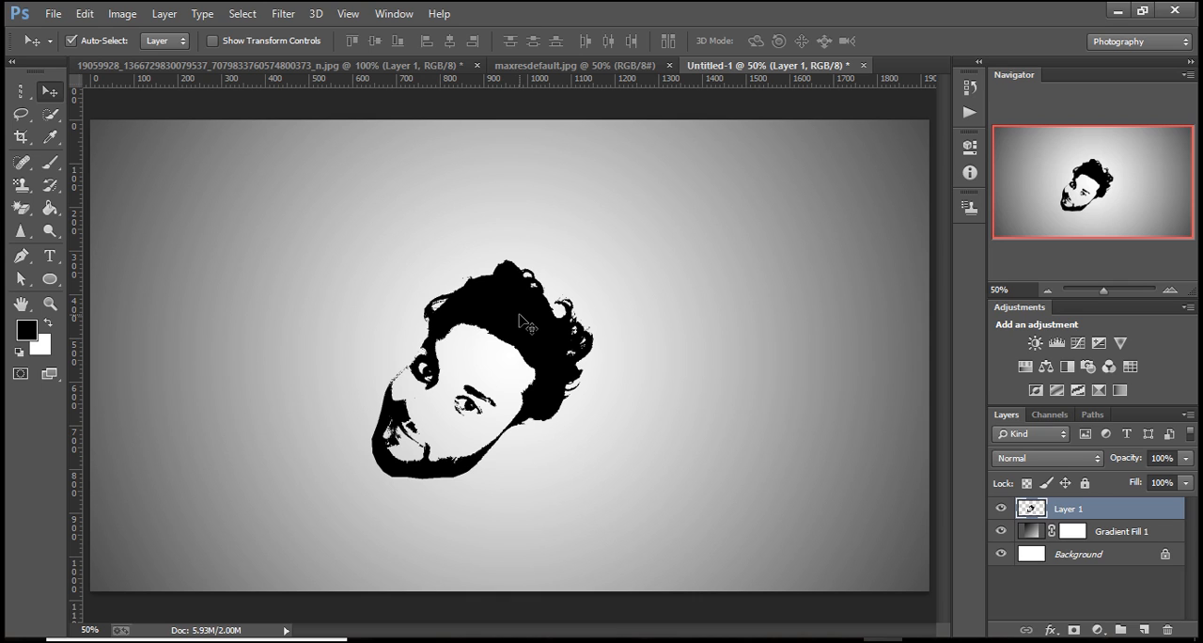
# Rotate the head upright by -42.46° with Free Transform and move it to X 908 px, Y 522.5 px.
pyautogui.hotkey('alt', 't')
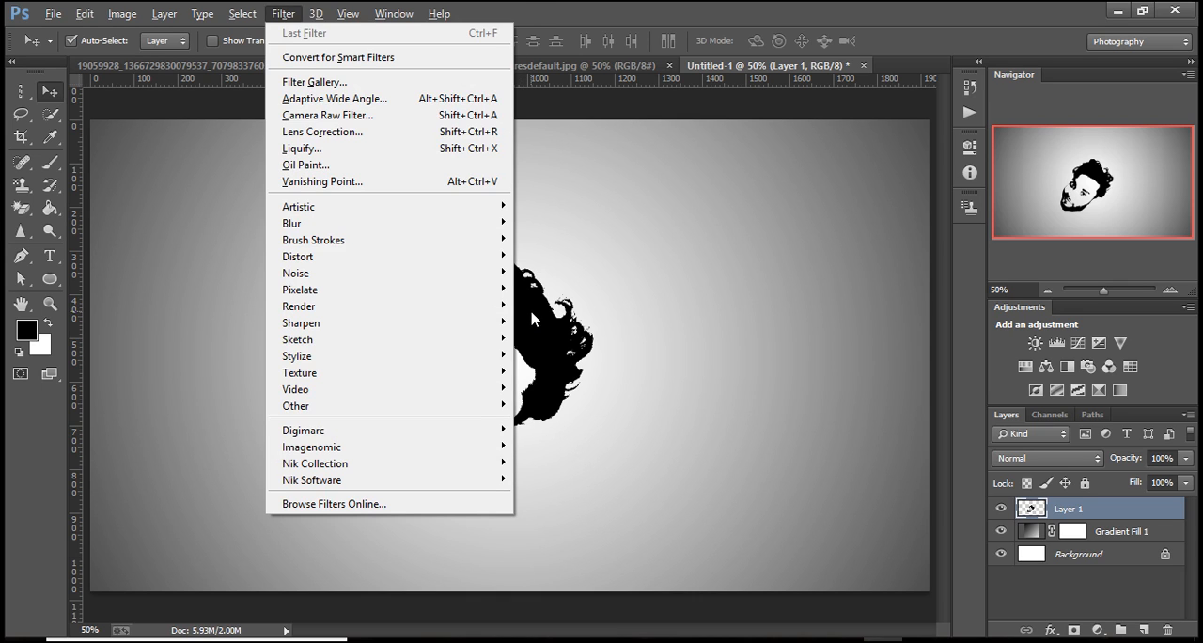
pyautogui.press('Escape')
pyautogui.hotkey('ctrl', 't')
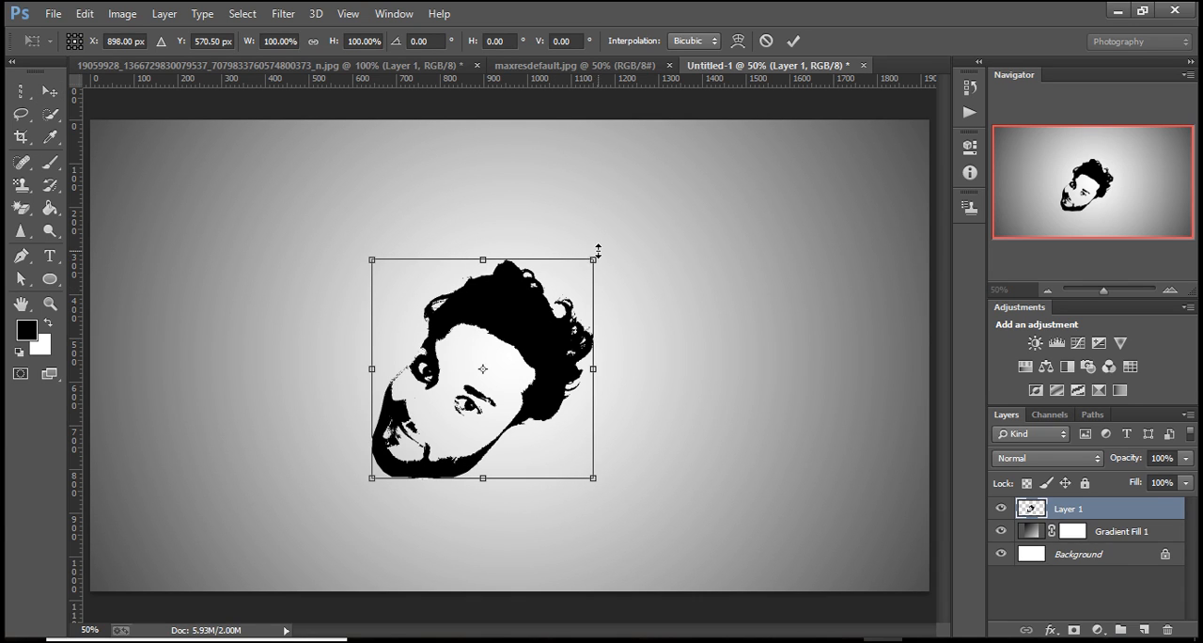
pyautogui.moveTo(596, 246); pyautogui.dragTo(484, 235)
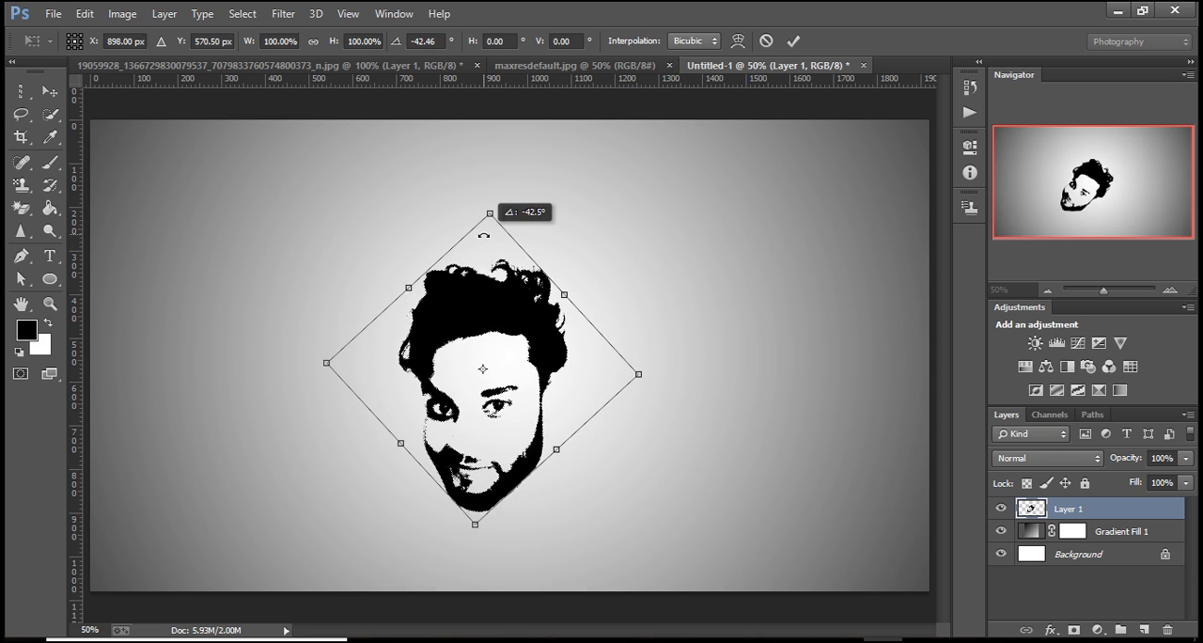
pyautogui.moveTo(484, 236); pyautogui.dragTo(485, 240)
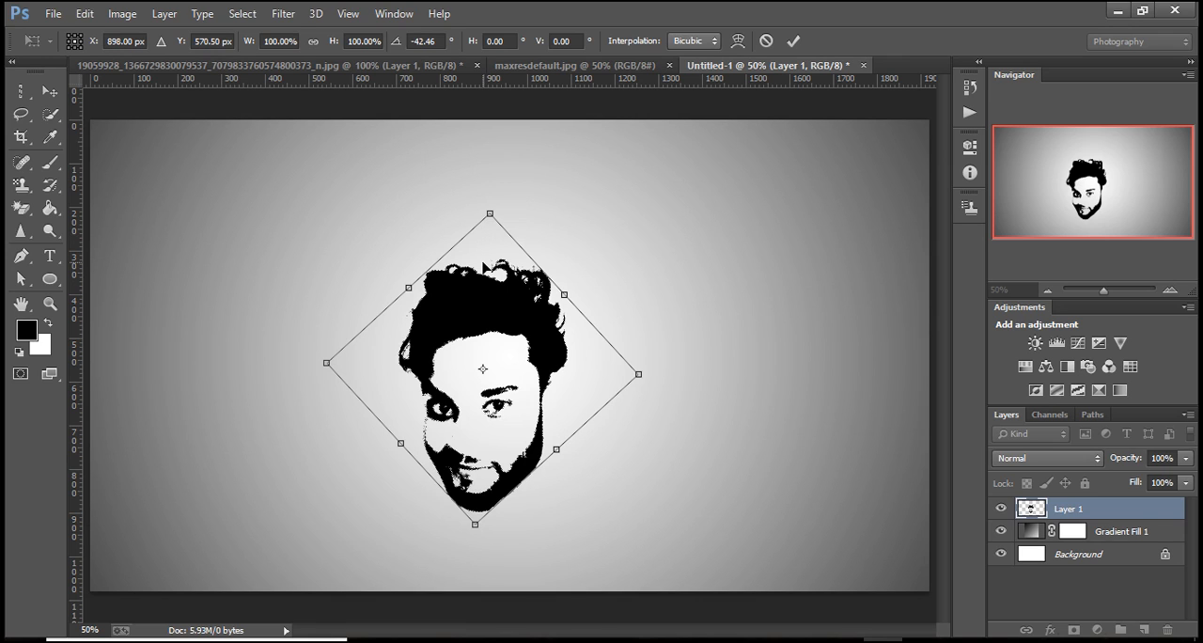
pyautogui.moveTo(482, 322); pyautogui.dragTo(488, 302)
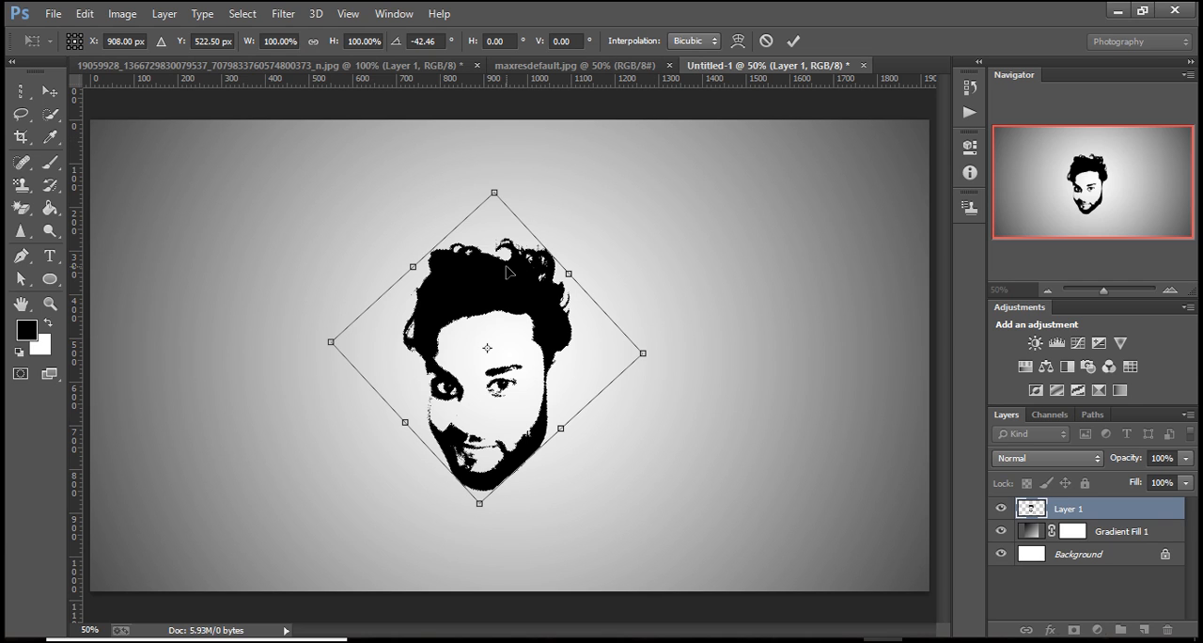
pyautogui.press('Return')
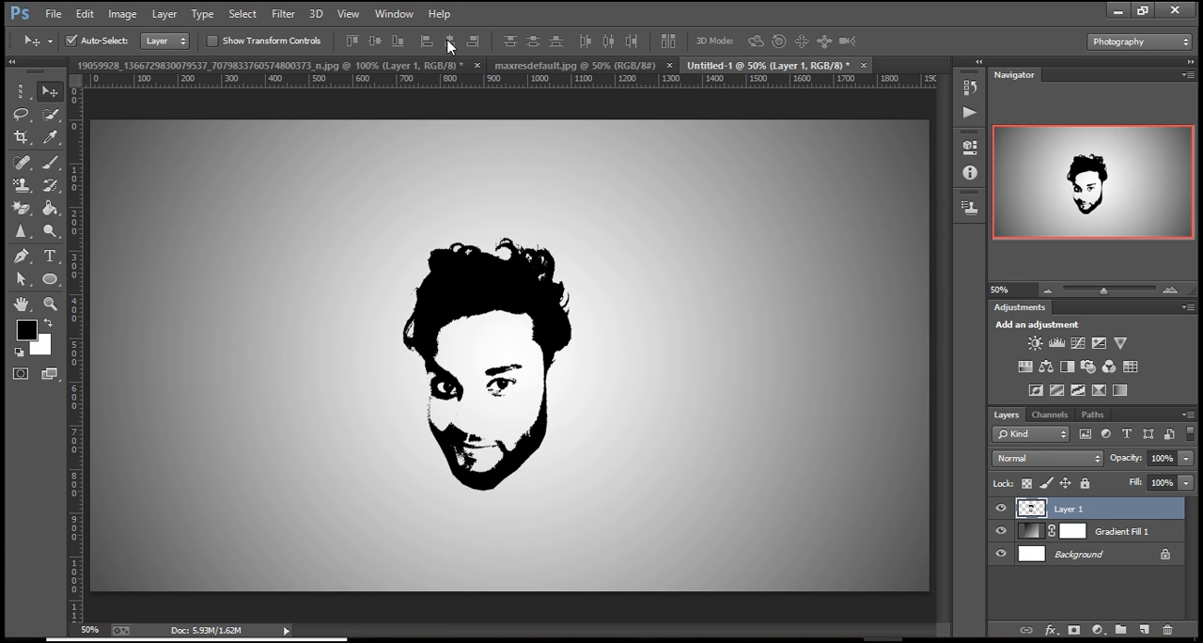
# Shift the head slightly upward on the gradient background, and return to the portrait photo document.
pyautogui.click(458, 229)
pyautogui.click(476, 278)
pyautogui.click(1108, 556)
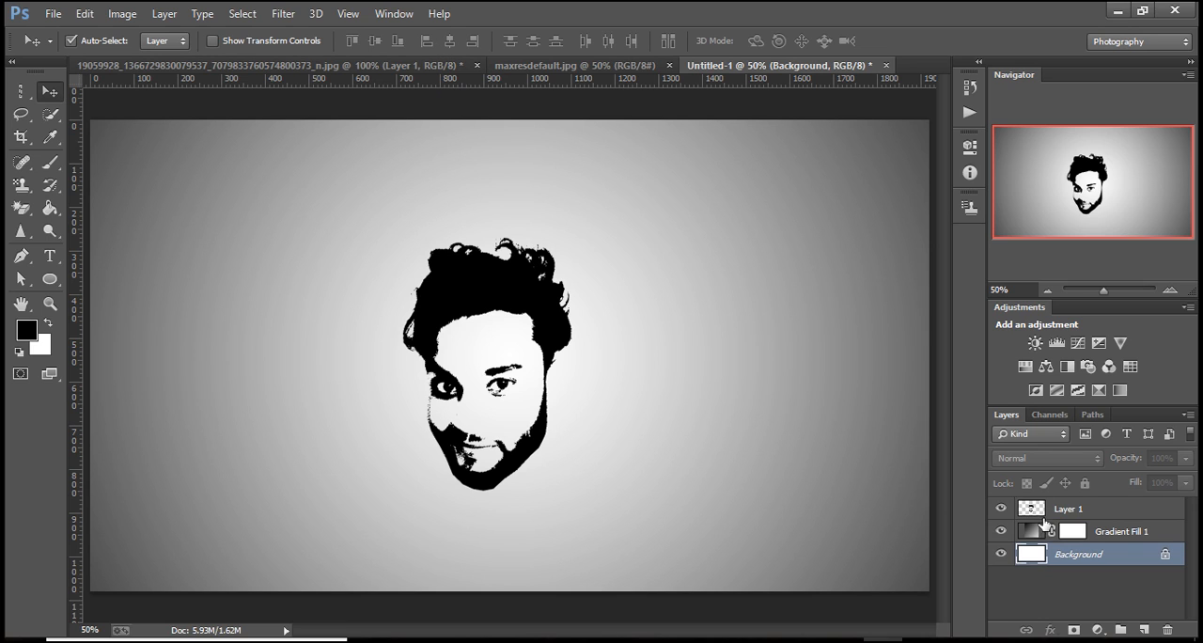
pyautogui.moveTo(485, 301); pyautogui.dragTo(489, 295)
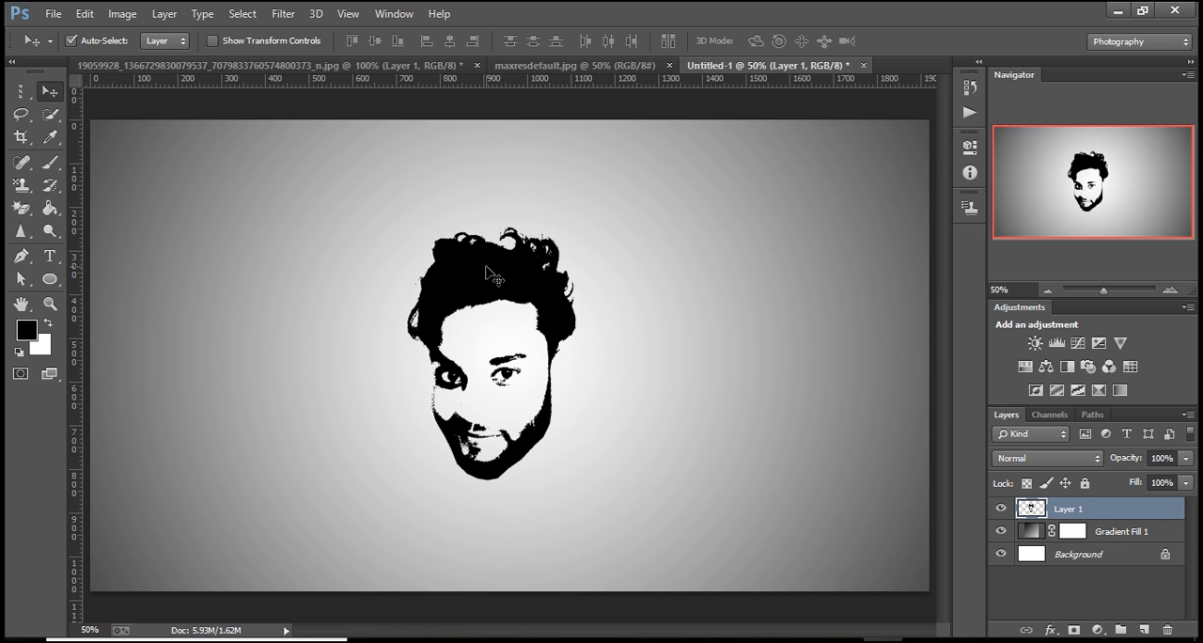
pyautogui.click(203, 65)
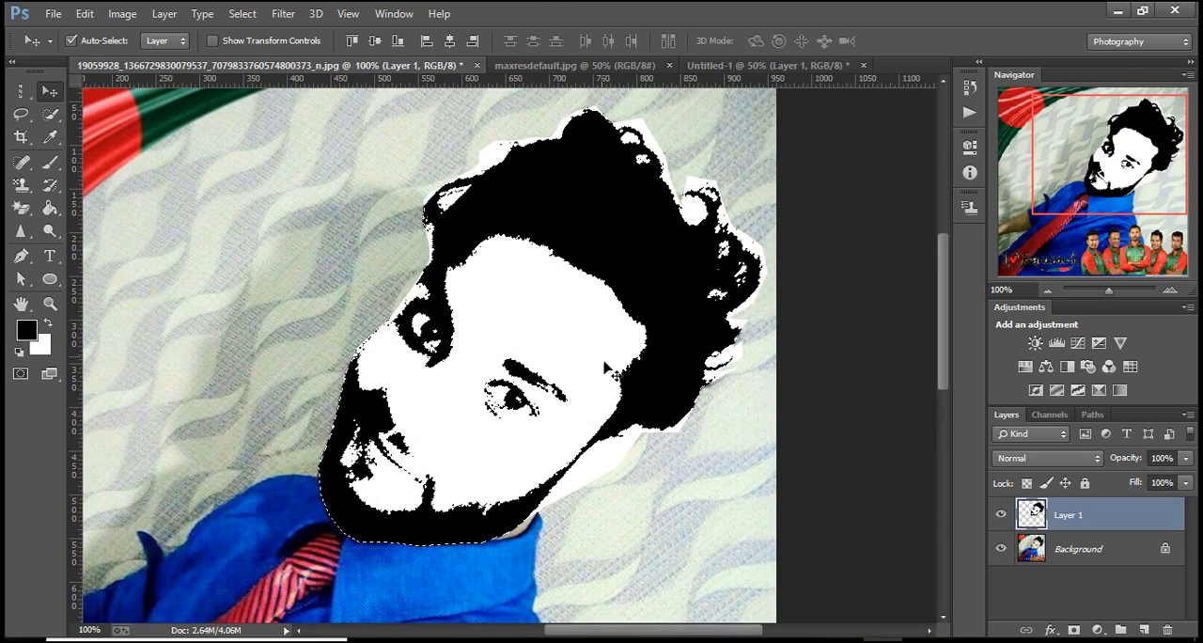
# Copy the galaxy image into the gradient document and enlarge it with Free Transform to 113.75% width and 125.41% height.
pyautogui.click(551, 64)
pyautogui.moveTo(520, 335); pyautogui.dragTo(498, 293)
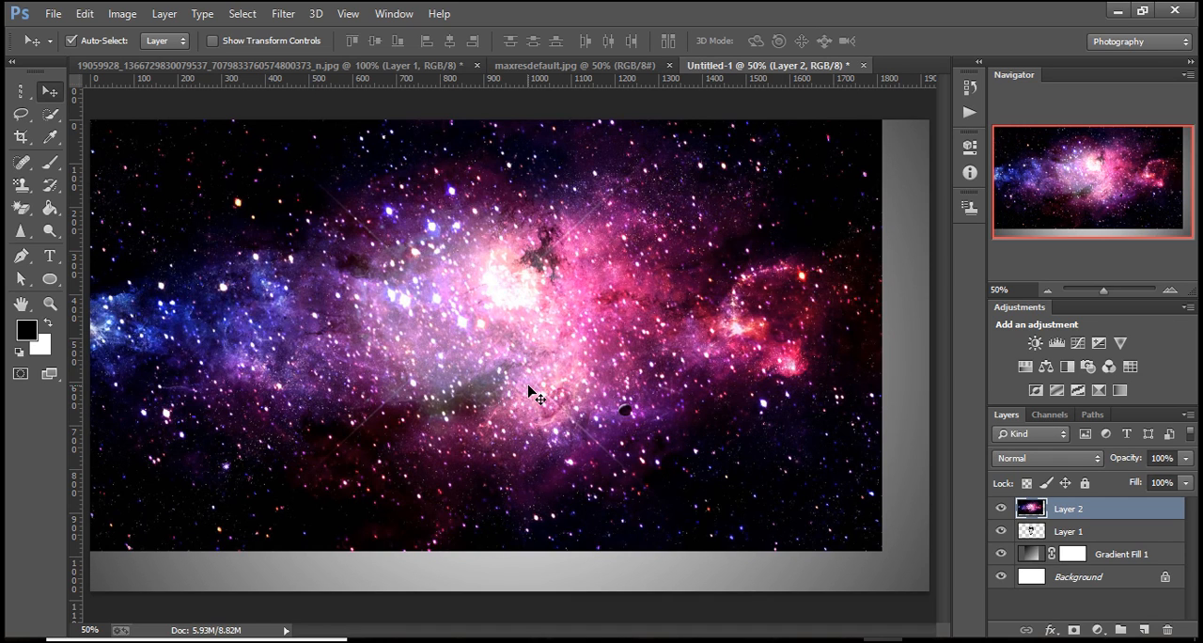
pyautogui.hotkey('ctrl', 't')
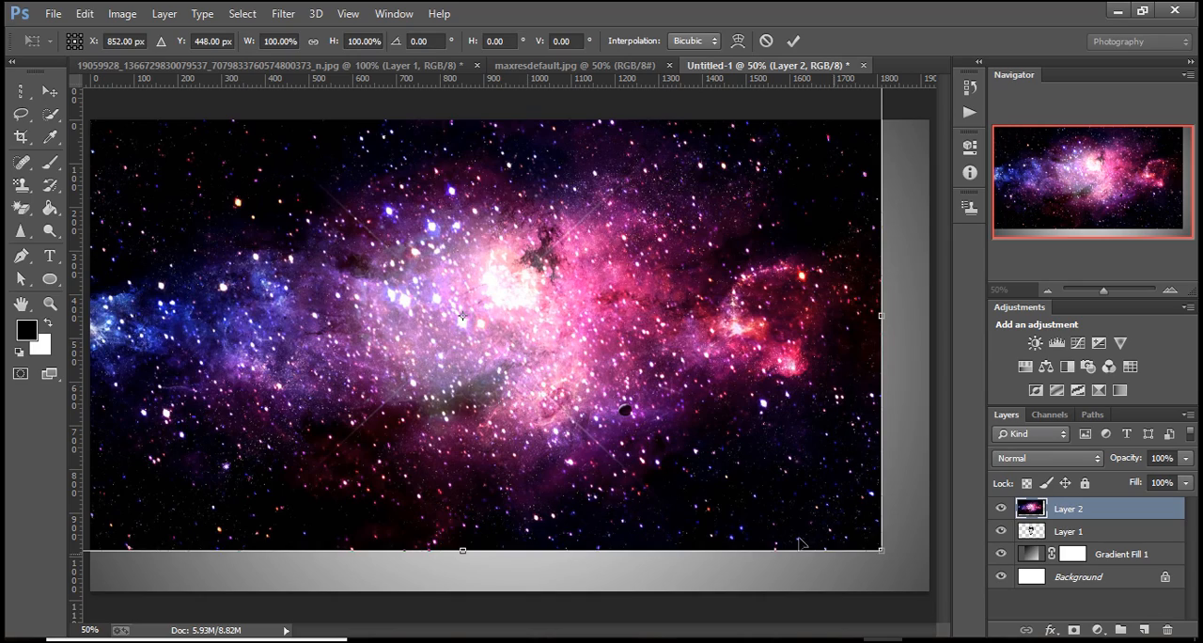
pyautogui.moveTo(877, 544); pyautogui.dragTo(859, 593)
pyautogui.moveTo(696, 447); pyautogui.dragTo(586, 373)
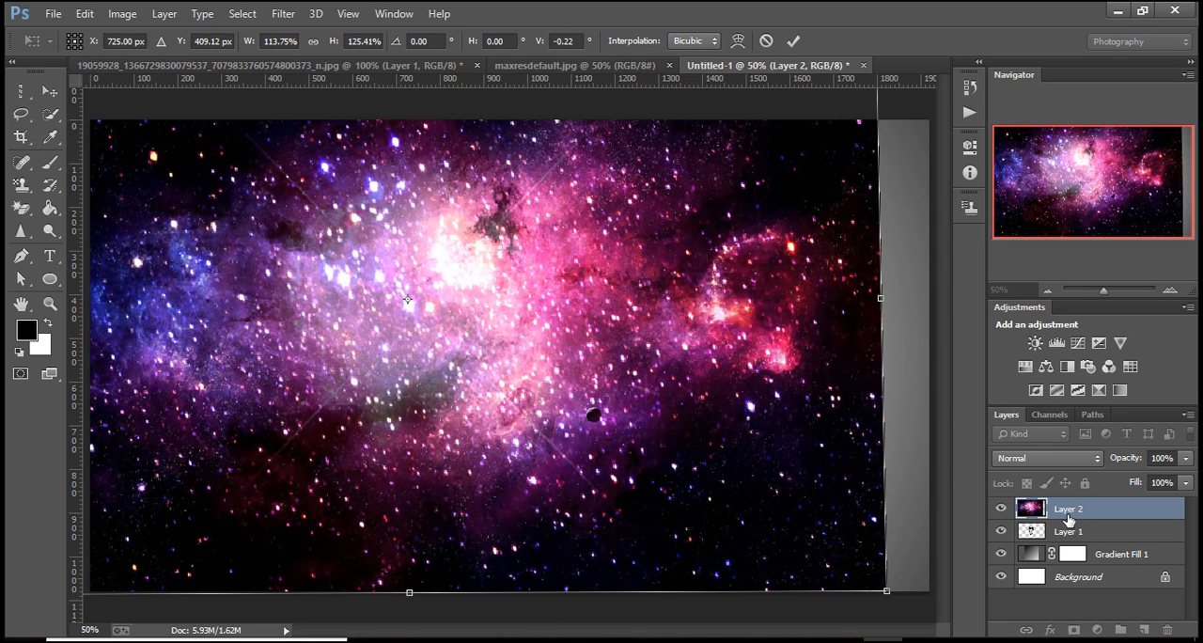
pyautogui.moveTo(1069, 532)
pyautogui.mouseDown()
pyautogui.moveTo(1071, 514)
pyautogui.moveTo(1072, 531)
pyautogui.mouseUp()
pyautogui.press('Return')
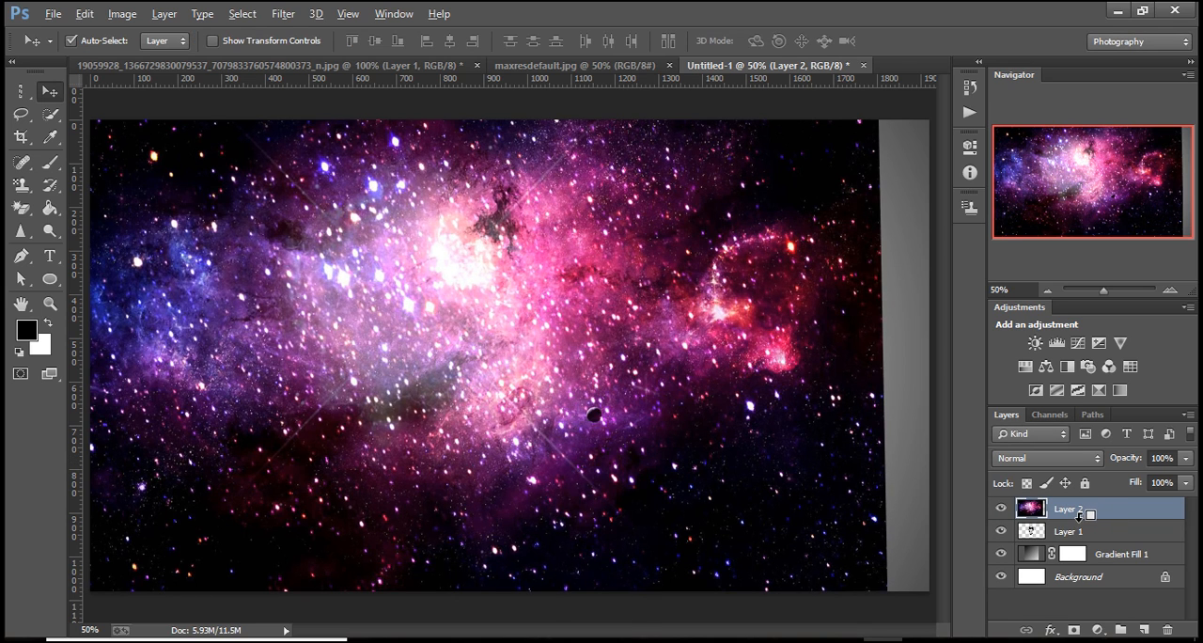
# Clip the galaxy layer to the head layer below it so the galaxy fills only the black cutout.
pyautogui.keyDown('alt'); pyautogui.click(1079, 516); pyautogui.keyUp('alt')
pyautogui.moveTo(604, 357); pyautogui.dragTo(483, 313)
pyautogui.click(1098, 516)
pyautogui.click(593, 396)
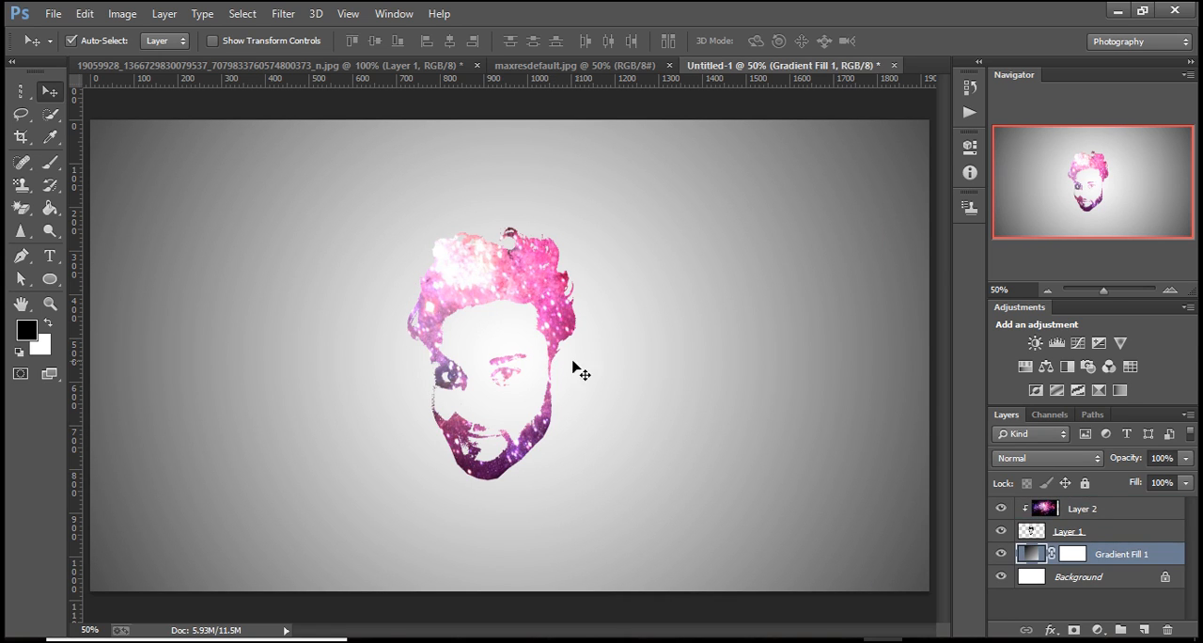
# Unlink the layer mask from the Gradient Fill 1 layer and select the galaxy layer.
pyautogui.click(1071, 533)
pyautogui.click(607, 393)
pyautogui.click(1052, 555)
pyautogui.moveTo(503, 350); pyautogui.dragTo(504, 320)
pyautogui.click(547, 279)
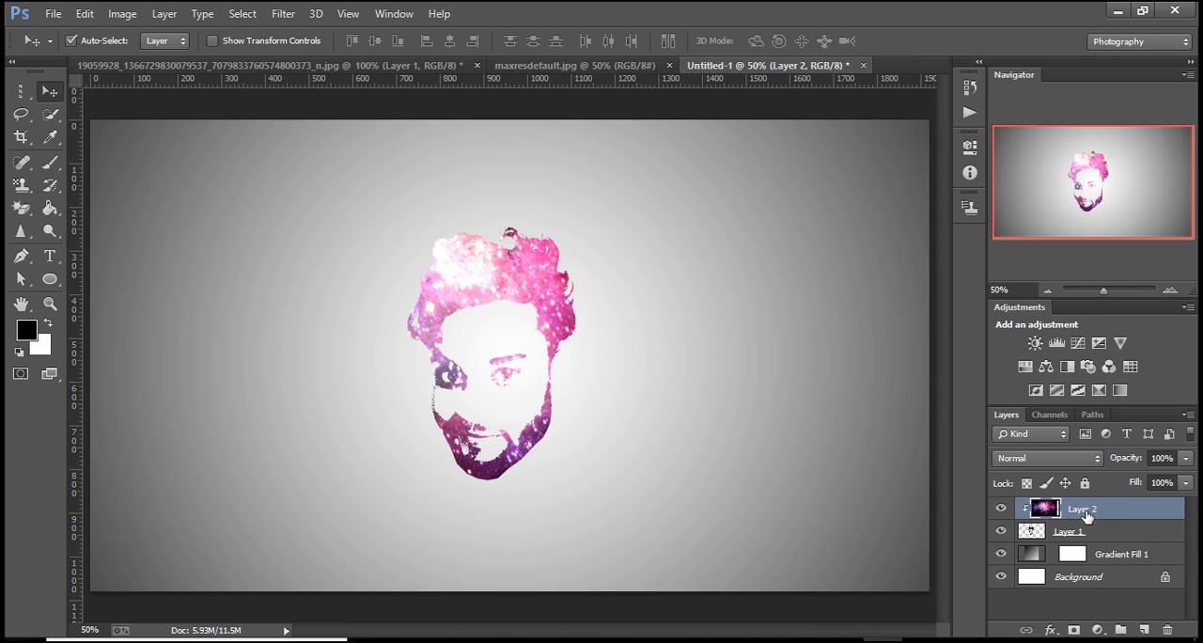
# Toggle the visibility of the galaxy and head layers to compare the cutout with and without the galaxy fill.
pyautogui.click(1002, 509)
pyautogui.click(1001, 509)
pyautogui.click(1002, 532)
pyautogui.click(1001, 531)
pyautogui.click(1002, 509)
pyautogui.click(1001, 508)
pyautogui.click(1002, 509)
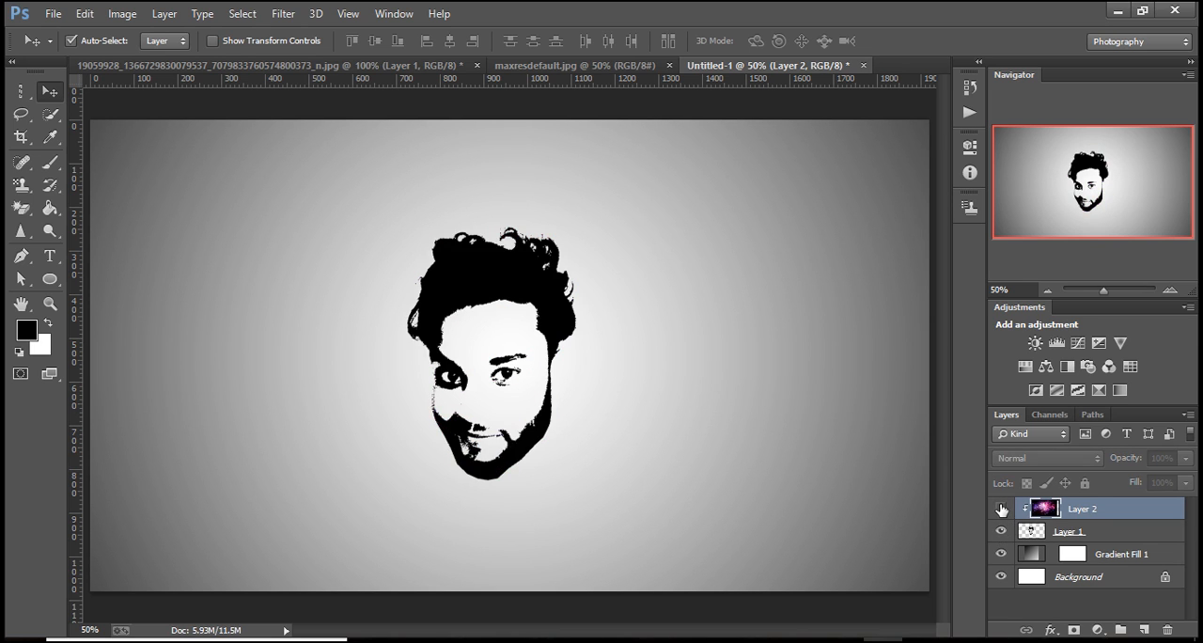
pyautogui.click(1001, 509)
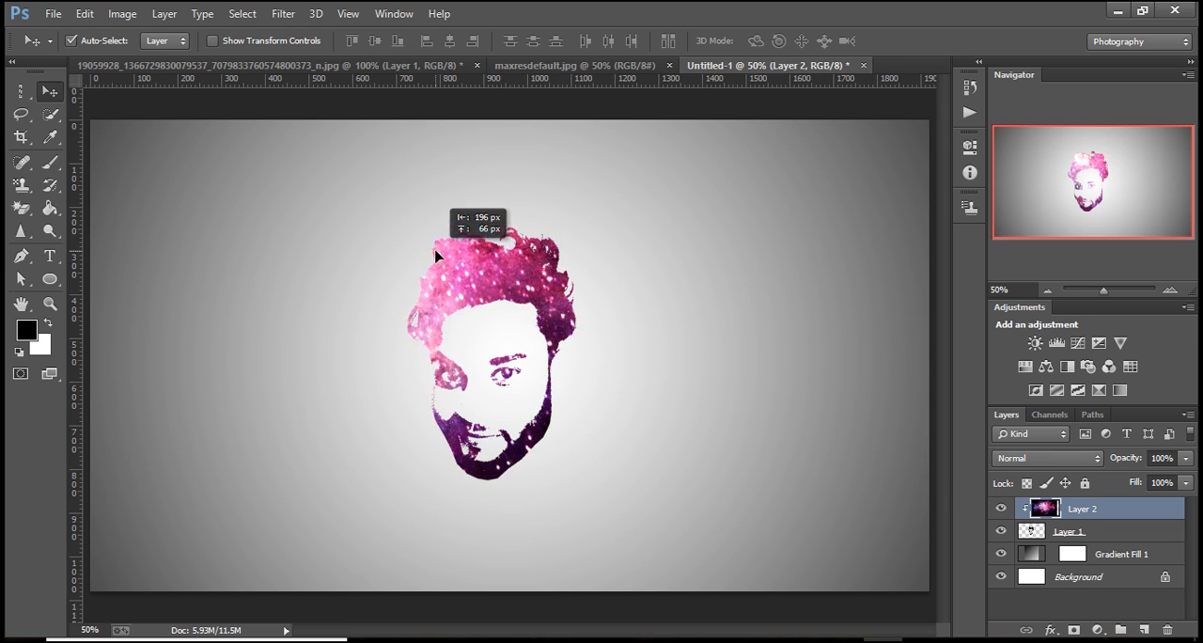
# Reposition the clipped galaxy image inside the head so its darker pink and purple starry areas fill the hair and beard.
pyautogui.moveTo(436, 255); pyautogui.dragTo(505, 282)
pyautogui.moveTo(464, 243); pyautogui.dragTo(725, 356)
pyautogui.moveTo(523, 304); pyautogui.dragTo(593, 374)
pyautogui.moveTo(484, 327); pyautogui.dragTo(459, 272)
pyautogui.moveTo(570, 325); pyautogui.dragTo(288, 261)
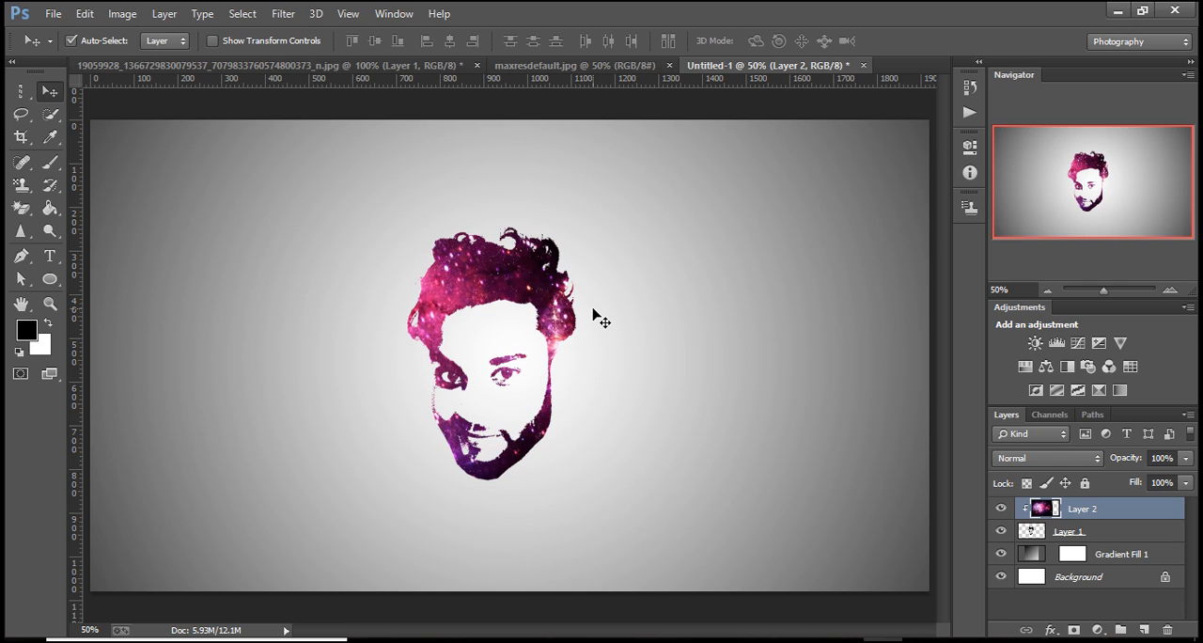
# Add a layer mask to the galaxy layer and apply a Bevel & Emboss style with Contour at 100% opacity and fill opacity.
pyautogui.click(1073, 630)
pyautogui.click(1052, 630)
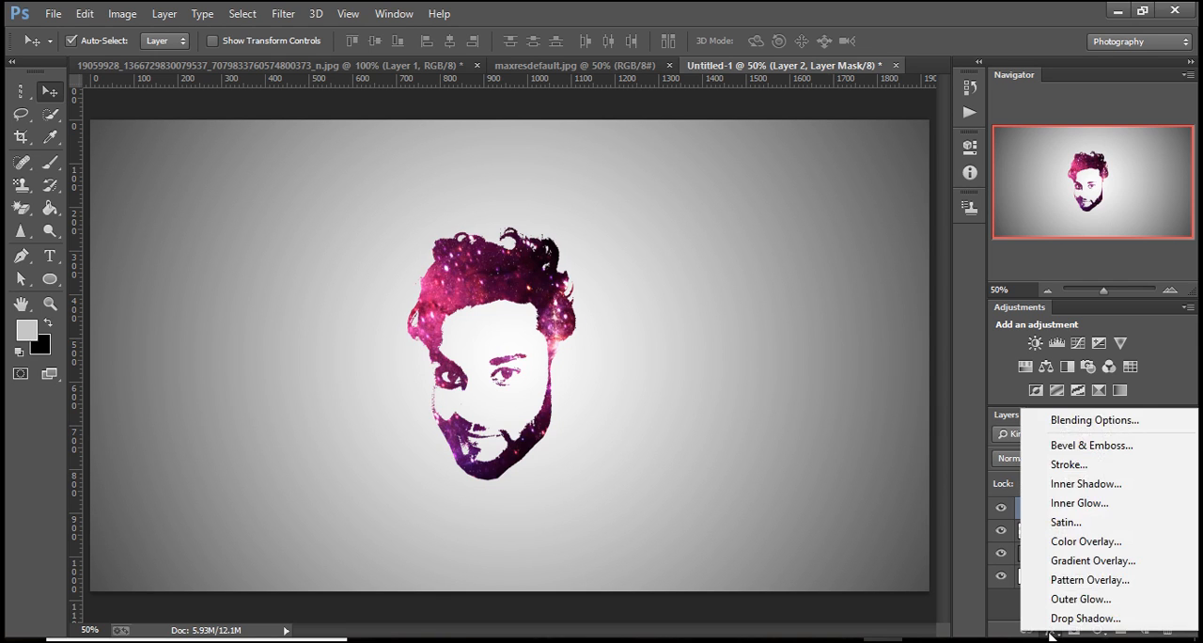
pyautogui.click(1064, 421)
pyautogui.click(557, 191)
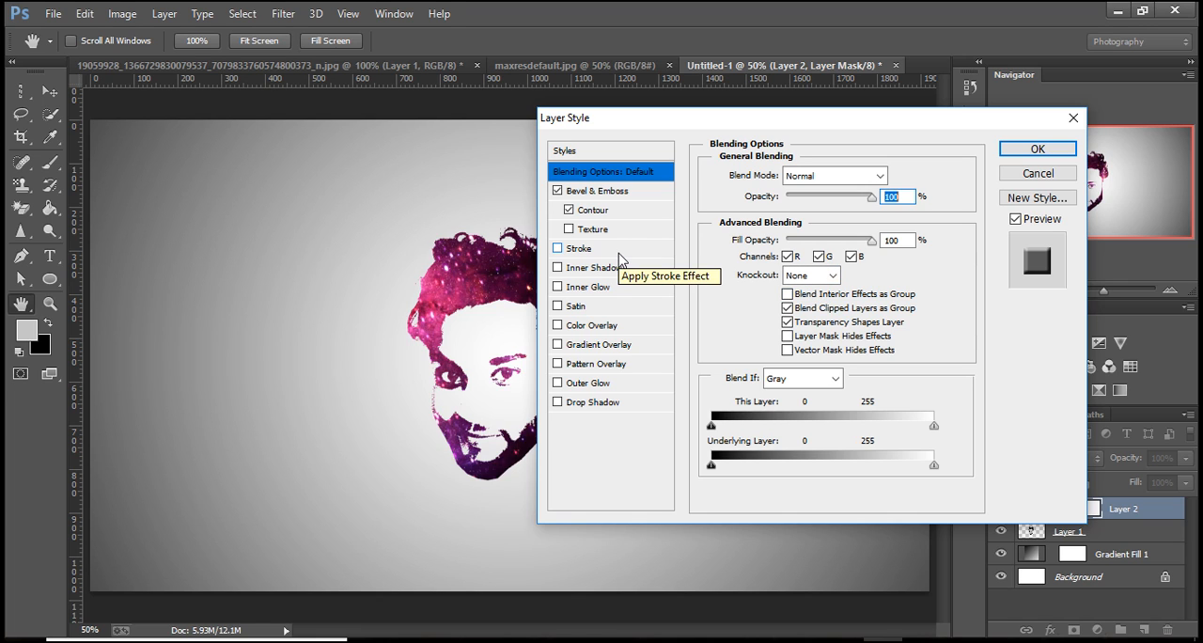
pyautogui.moveTo(872, 241); pyautogui.dragTo(906, 247)
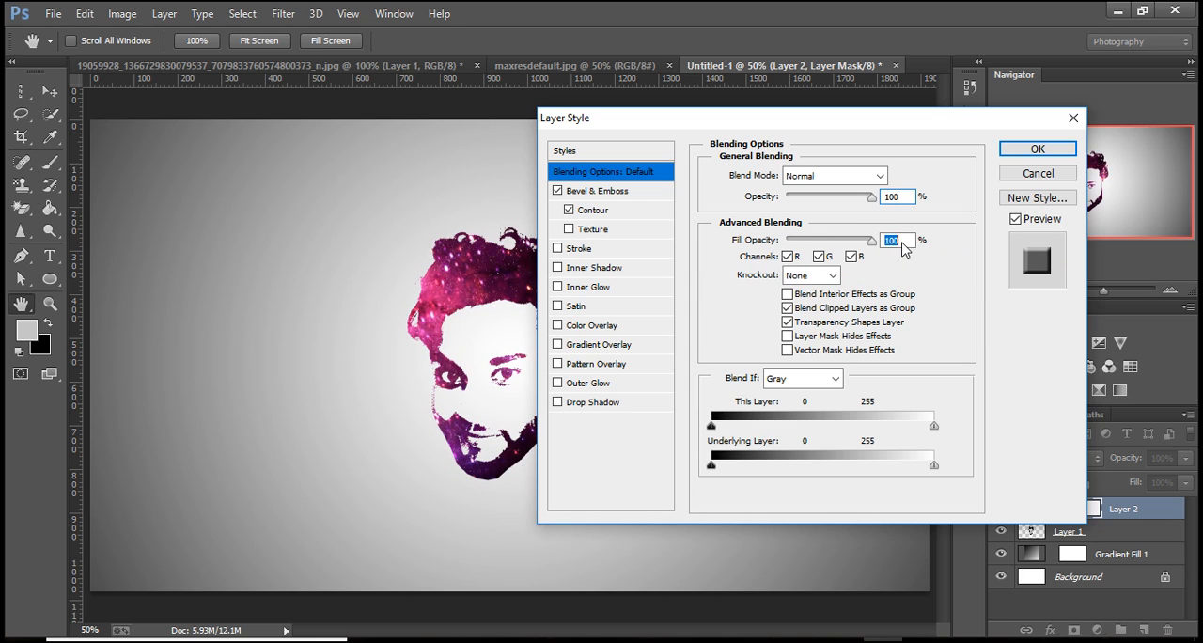
pyautogui.moveTo(872, 196); pyautogui.dragTo(902, 204)
pyautogui.click(787, 295)
pyautogui.click(788, 294)
pyautogui.click(1033, 149)
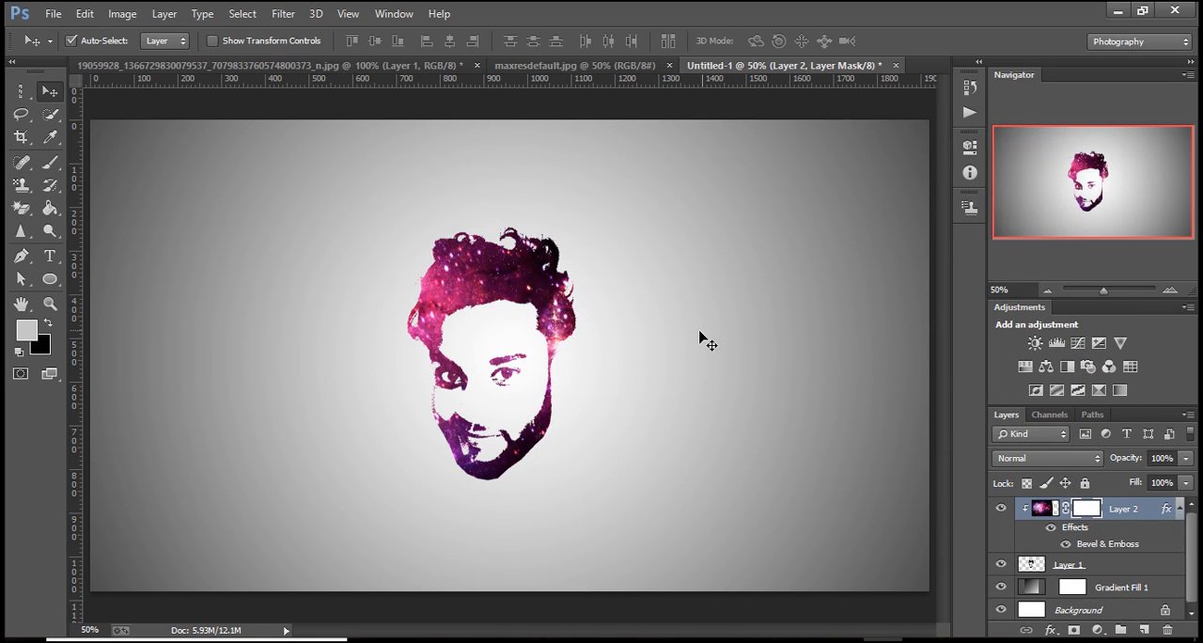